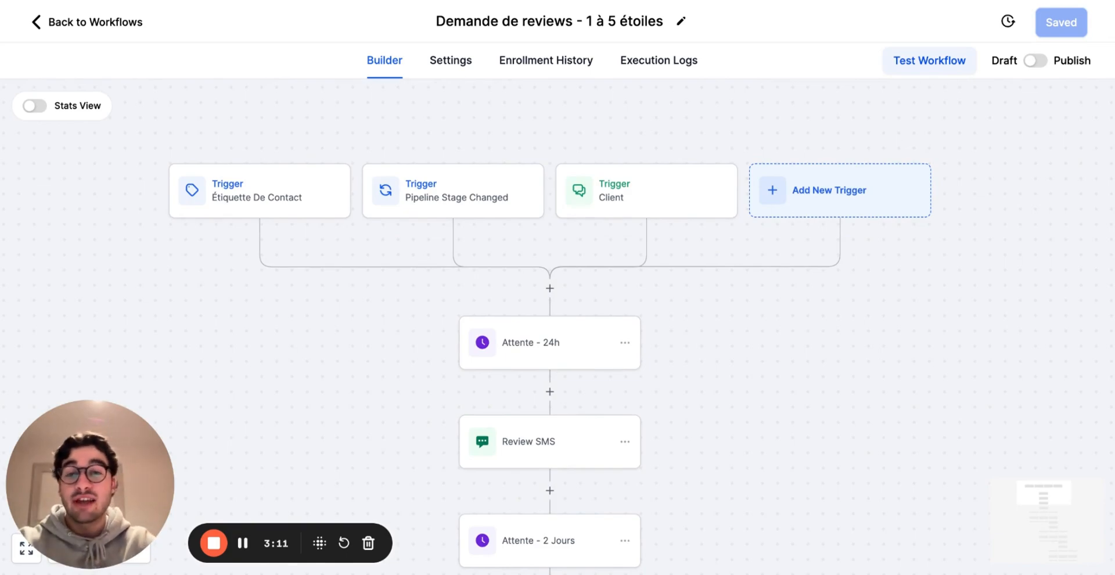
Look through the existing "Demande de reviews - 1 à 5 étoiles" workflow, from its triggers down to the rating condition branches.
{"action": "scroll", "coordinate": [560, 293], "scroll_direction": "down", "scroll_amount": 1}
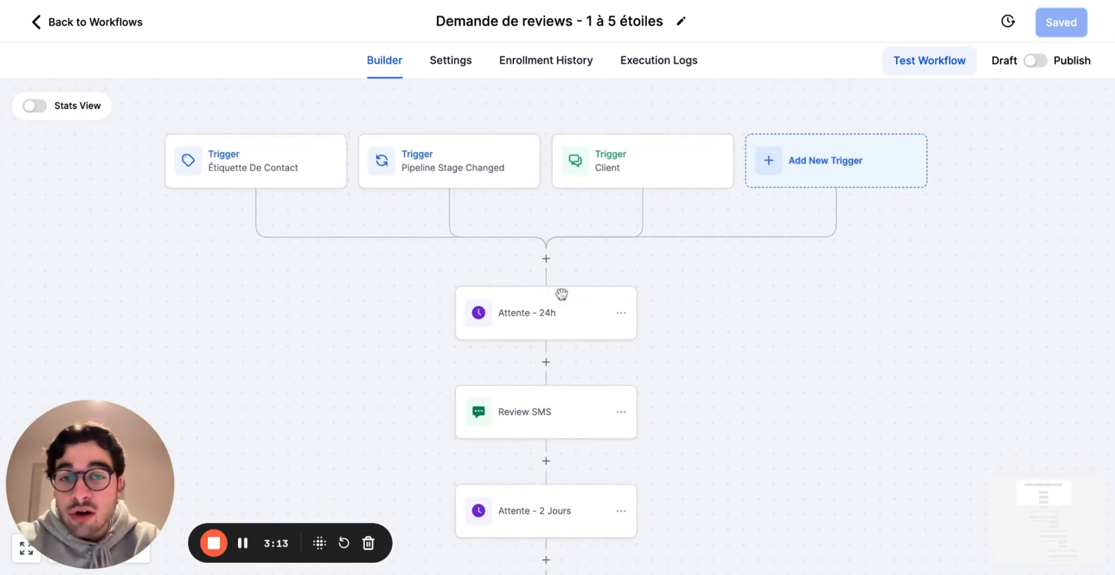
{"action": "scroll", "coordinate": [562, 294], "scroll_direction": "down", "scroll_amount": 2}
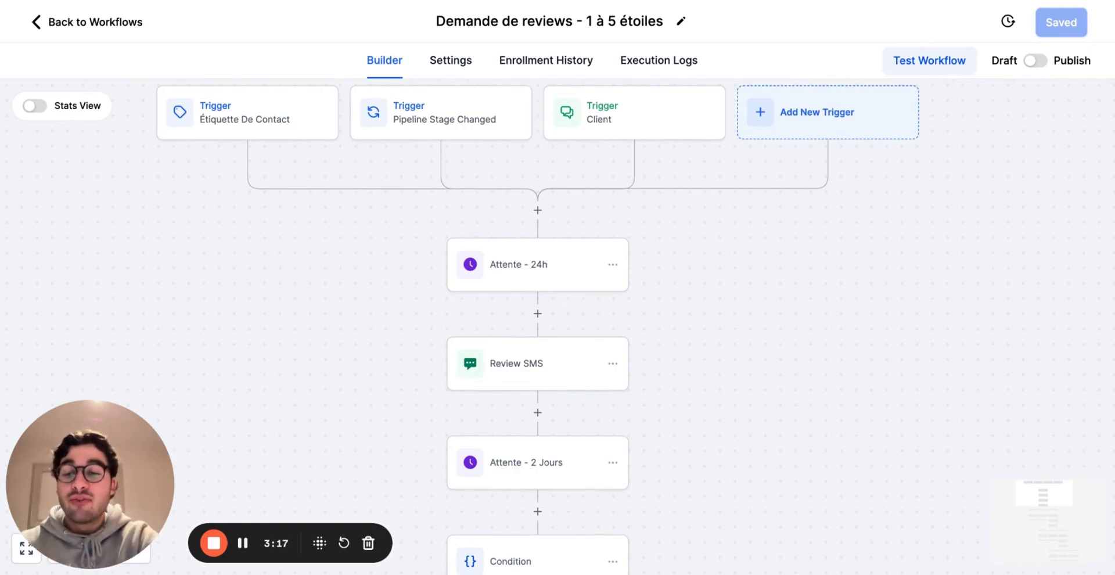
{"action": "scroll", "coordinate": [538, 325], "scroll_direction": "down", "scroll_amount": 2}
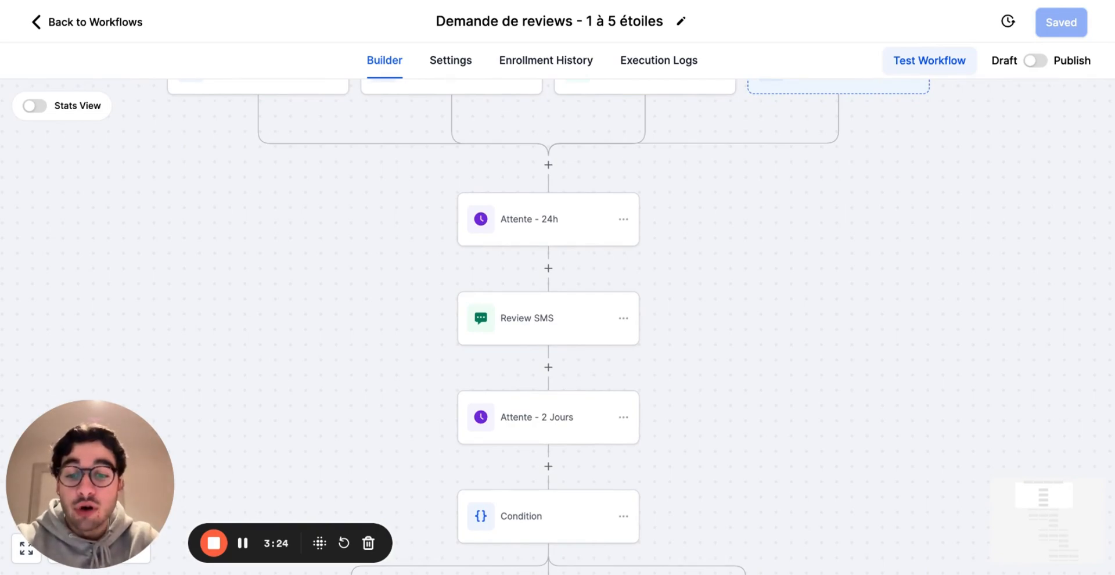
{"action": "scroll", "coordinate": [569, 231], "scroll_direction": "down", "scroll_amount": 15}
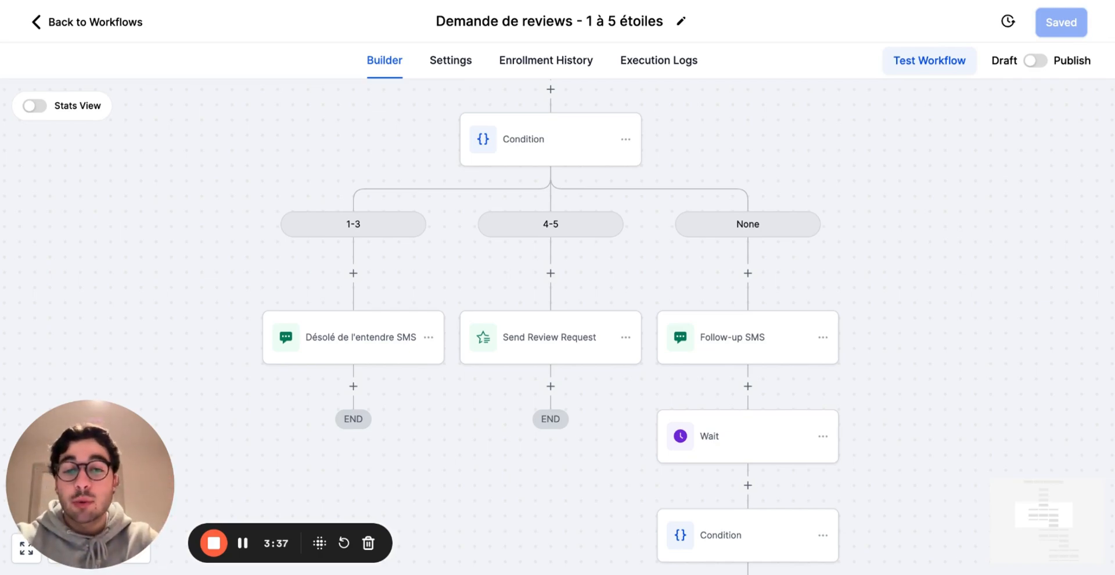
{"action": "scroll", "coordinate": [688, 347], "scroll_direction": "down", "scroll_amount": 1}
{"action": "scroll", "coordinate": [688, 347], "scroll_direction": "up", "scroll_amount": 10}
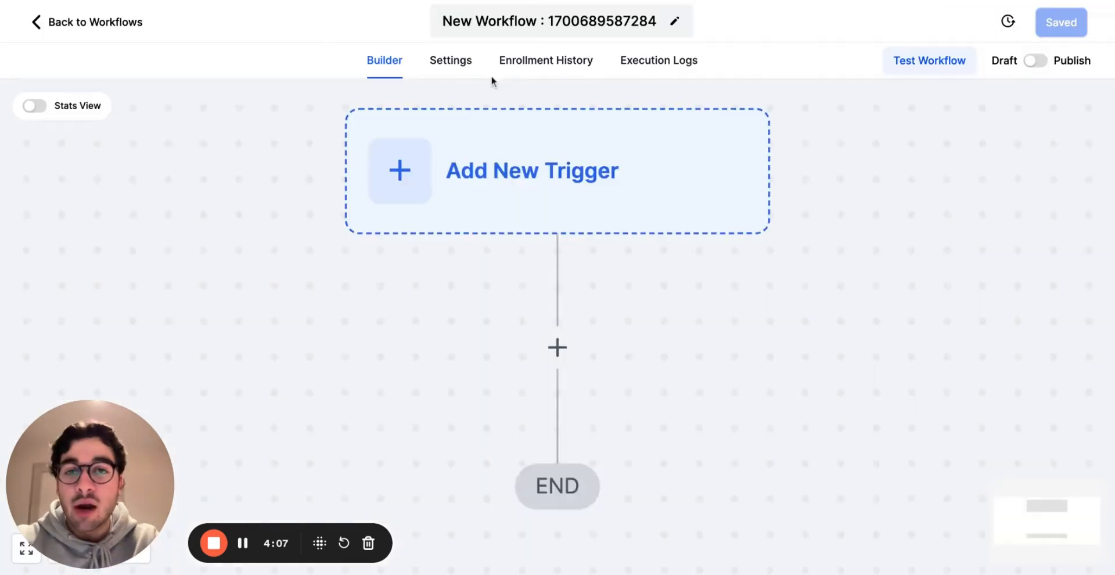
Rename the new workflow as "Collecte de reviews 1-5".
{"action": "left_click", "coordinate": [571, 32]}
{"action": "key", "text": "ctrl+a"}
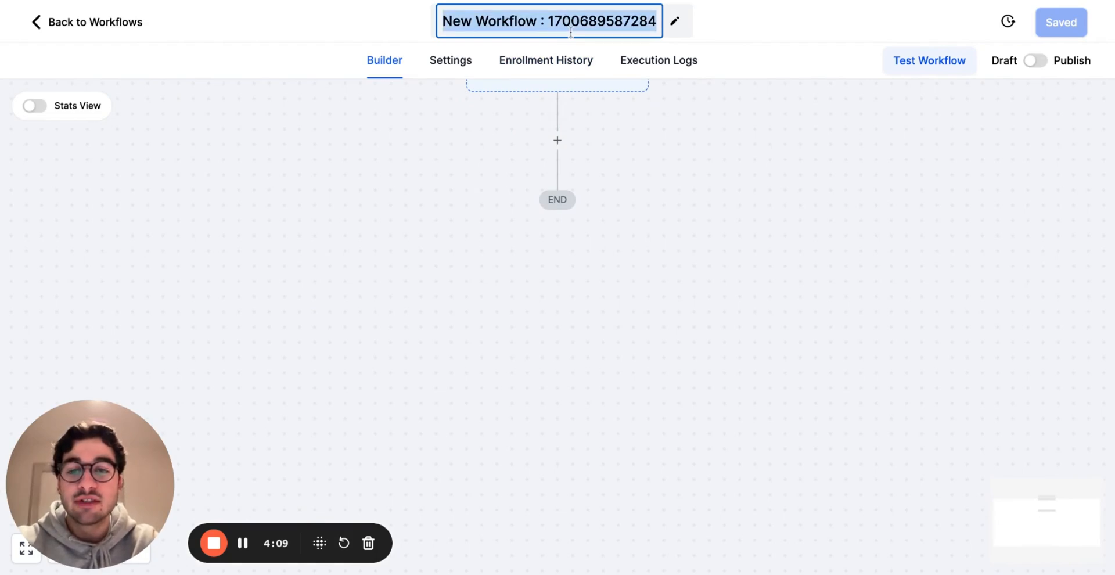
{"action": "type", "text": "Collecte de reviews 1-5"}
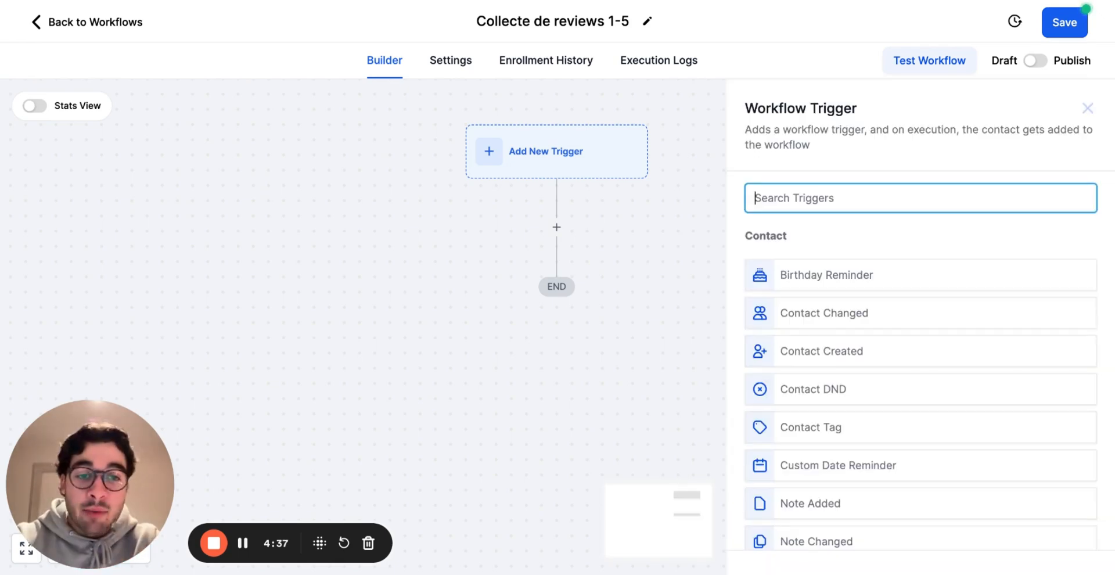
Add a Contact Tag trigger with a Tag Added filter set to the tag "reviews".
{"action": "scroll", "coordinate": [821, 363], "scroll_direction": "down", "scroll_amount": 4}
{"action": "left_click", "coordinate": [832, 218]}
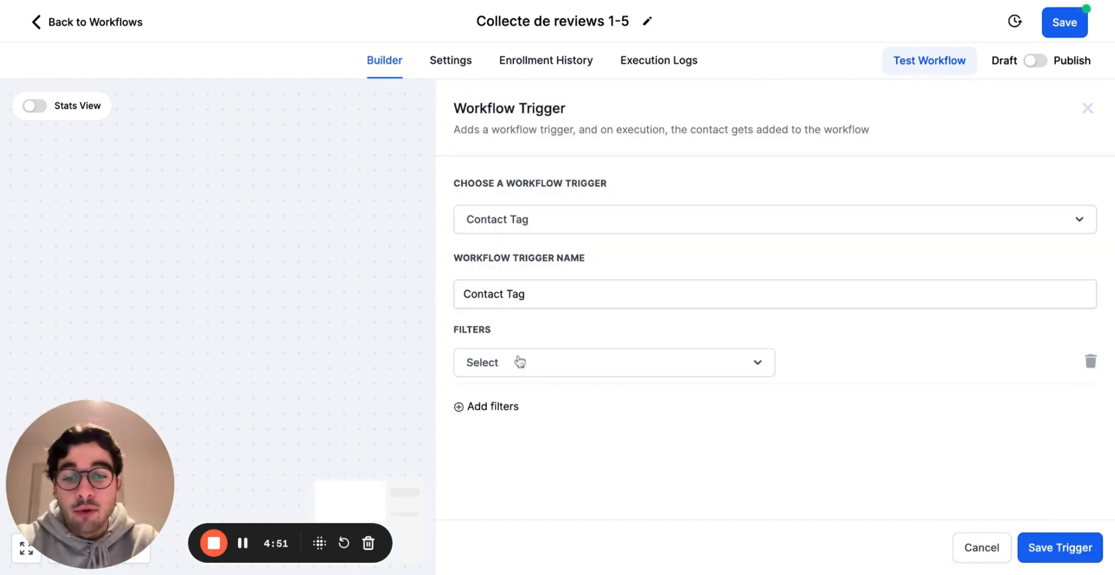
{"action": "left_click", "coordinate": [530, 365]}
{"action": "scroll", "coordinate": [552, 415], "scroll_direction": "down", "scroll_amount": 1}
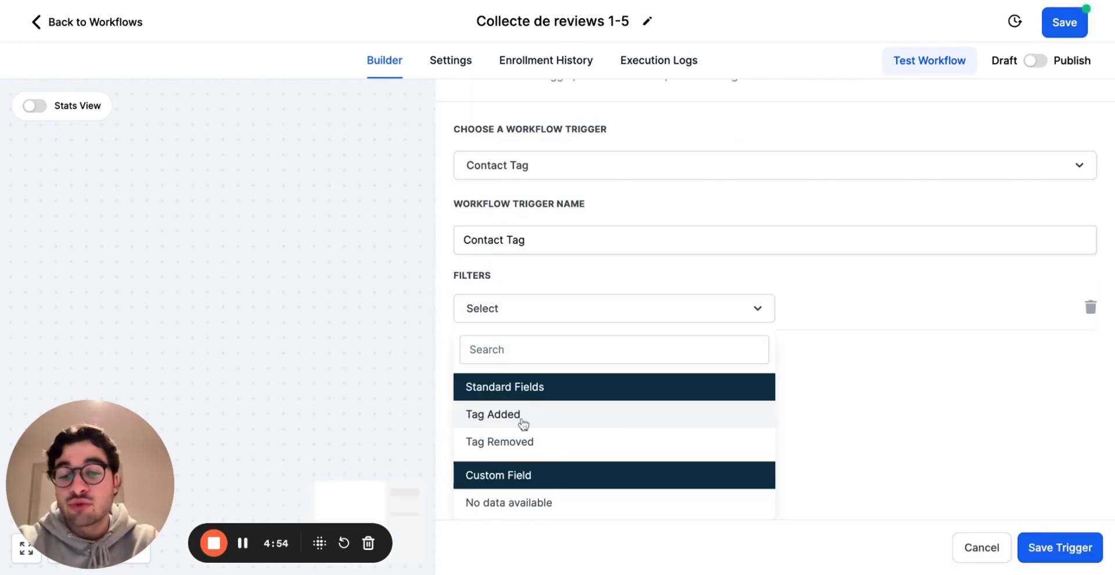
{"action": "left_click", "coordinate": [523, 425]}
{"action": "left_click", "coordinate": [887, 369]}
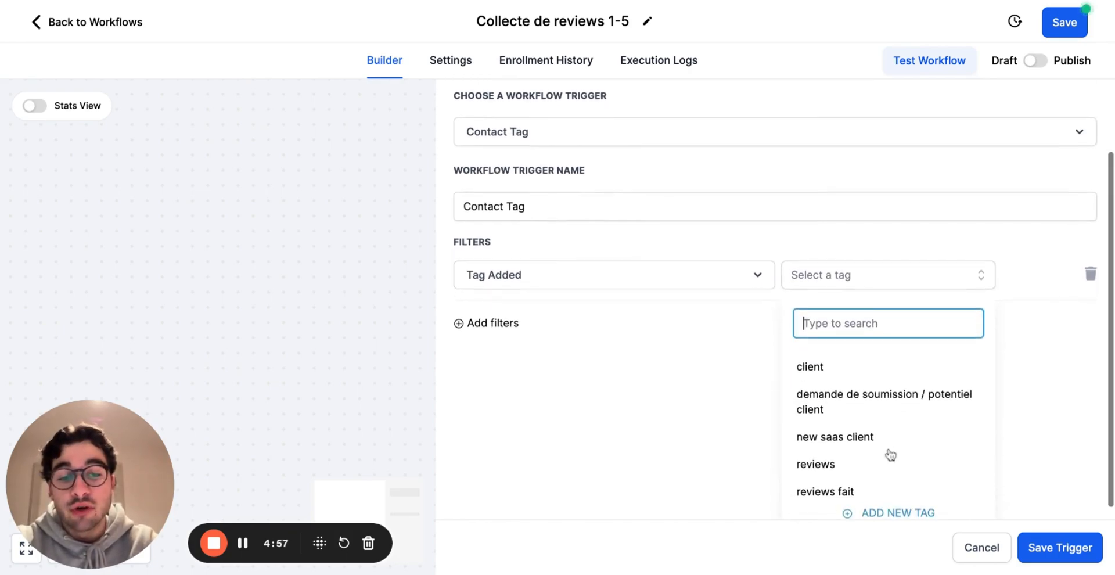
{"action": "type", "text": "reviews"}
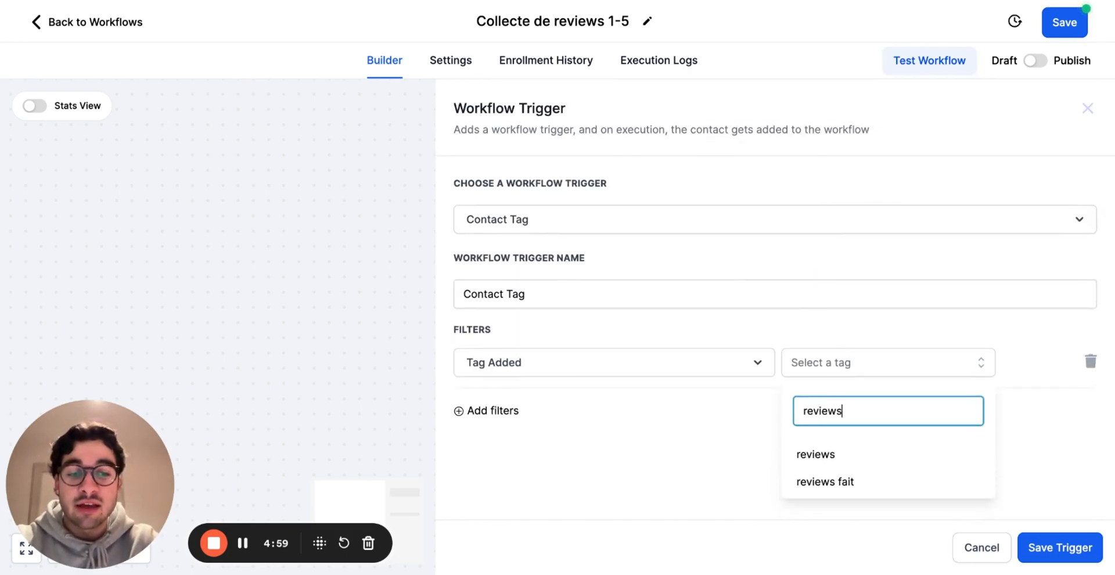
{"action": "key", "text": "BackSpace"}
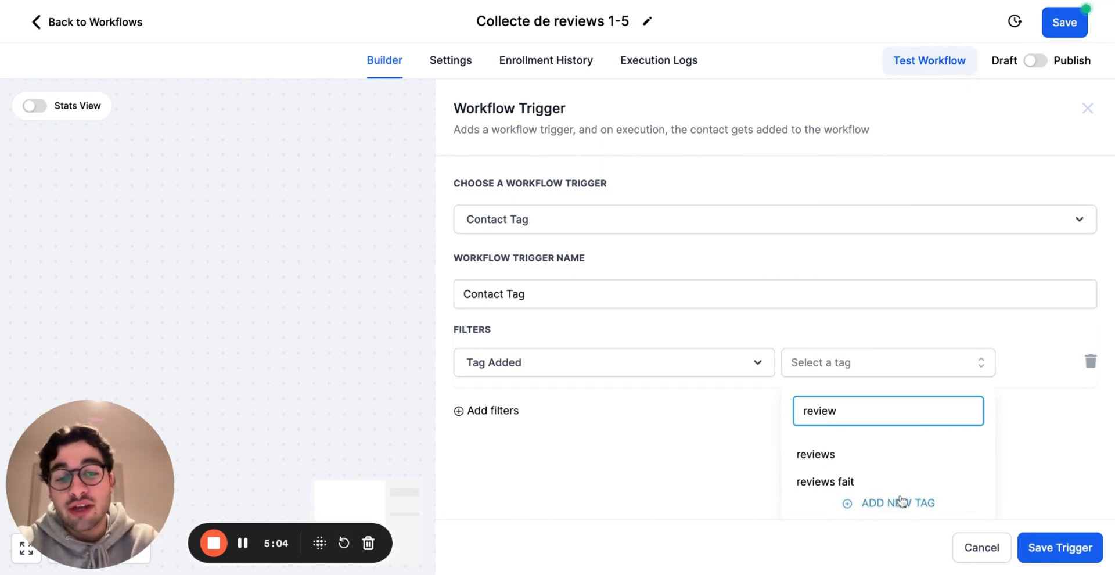
{"action": "type", "text": "s"}
{"action": "left_click", "coordinate": [851, 462]}
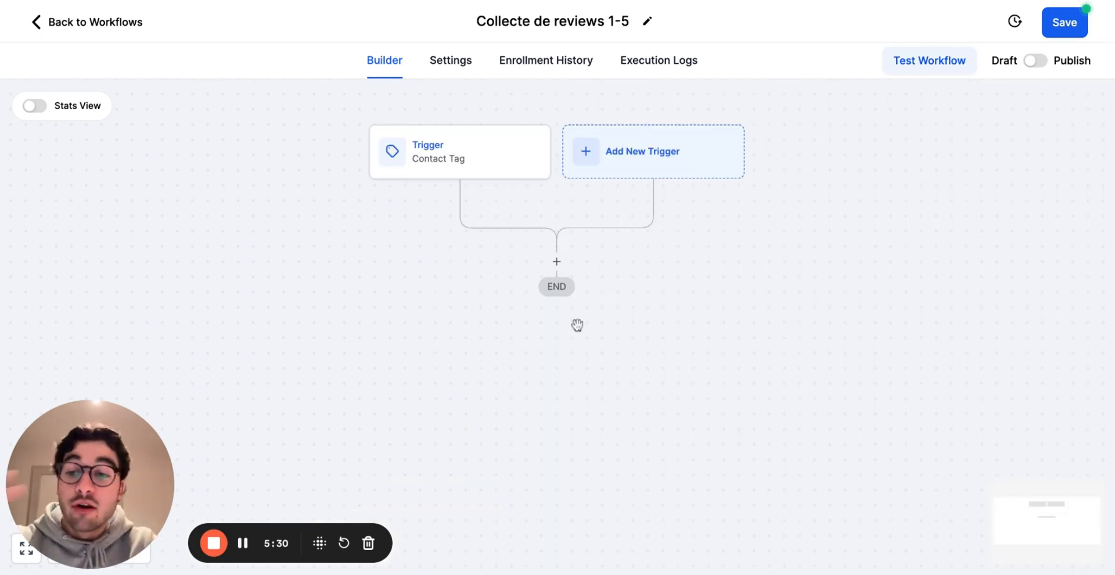
Add a Pipeline Stage Changed trigger with an In pipeline filter set to "Démo pipeline".
{"action": "left_click", "coordinate": [654, 171]}
{"action": "scroll", "coordinate": [879, 381], "scroll_direction": "down", "scroll_amount": 9}
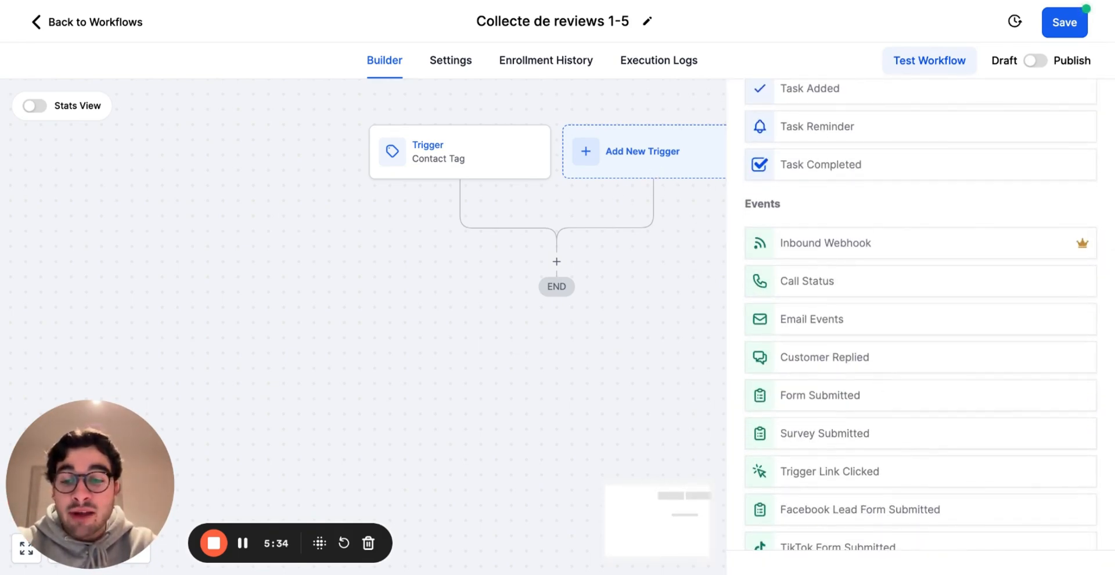
{"action": "scroll", "coordinate": [877, 322], "scroll_direction": "down", "scroll_amount": 11}
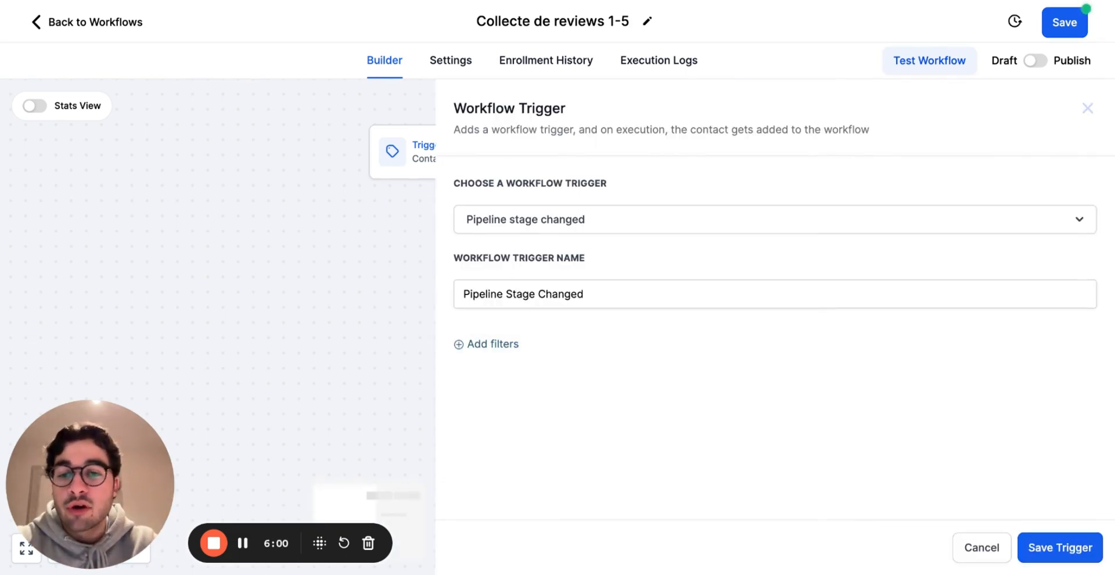
{"action": "left_click", "coordinate": [488, 340]}
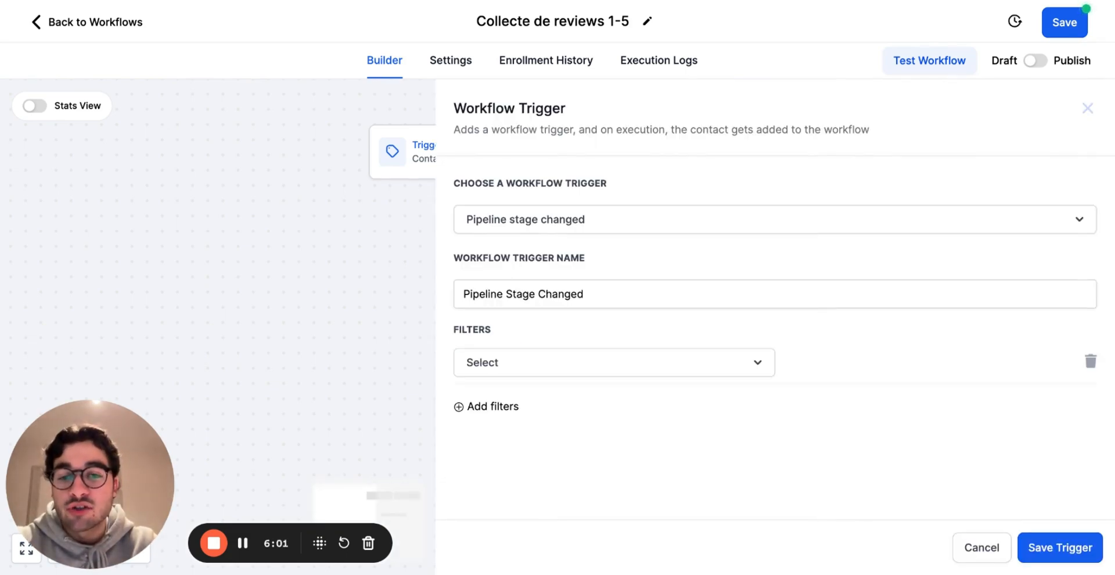
{"action": "left_click", "coordinate": [575, 364]}
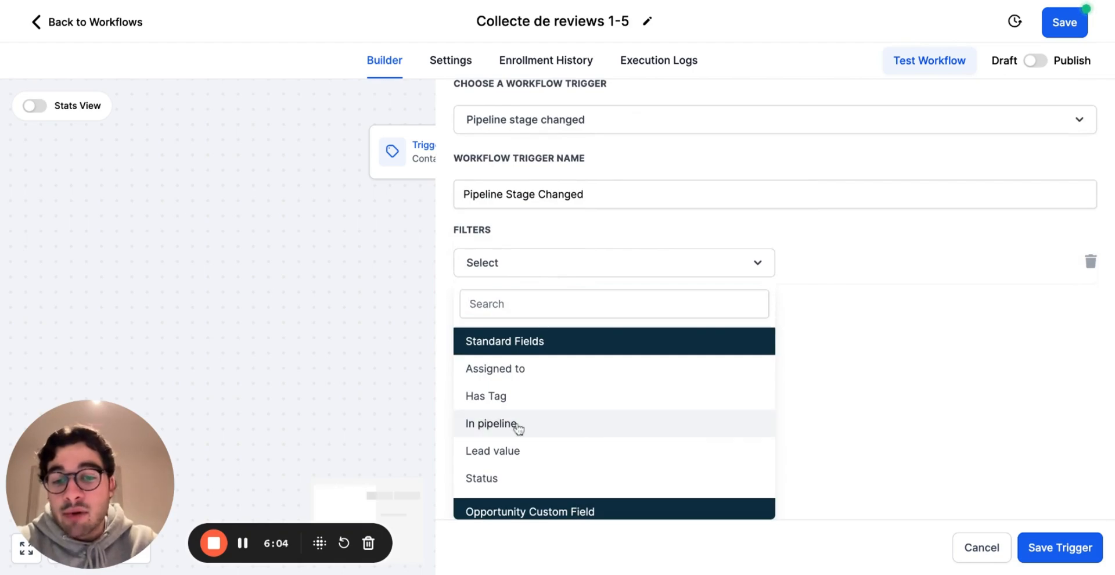
{"action": "left_click", "coordinate": [517, 425]}
{"action": "left_click", "coordinate": [816, 363]}
{"action": "scroll", "coordinate": [861, 407], "scroll_direction": "down", "scroll_amount": 1}
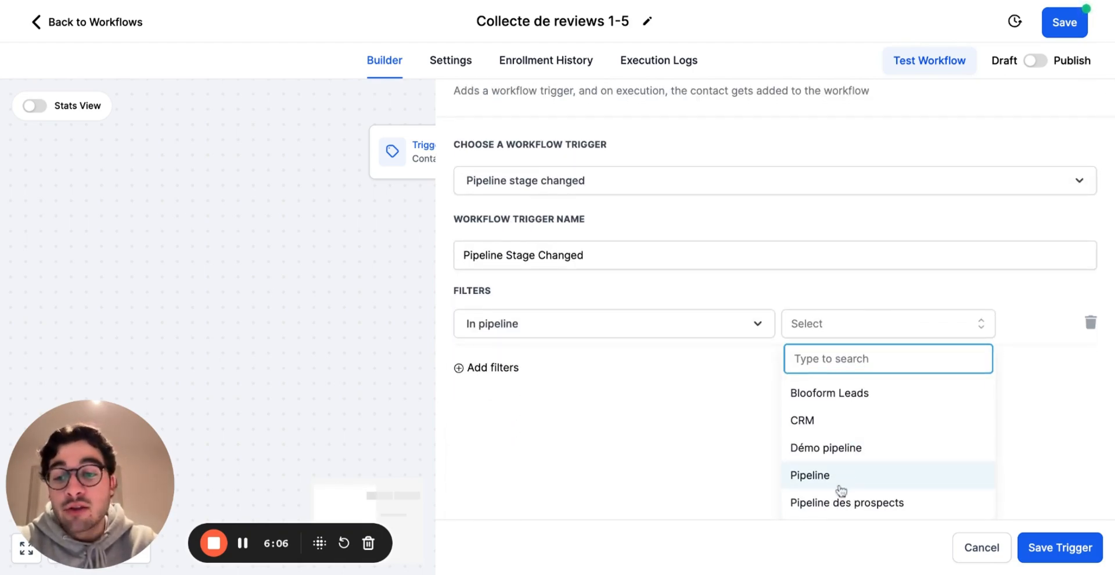
{"action": "left_click", "coordinate": [838, 457]}
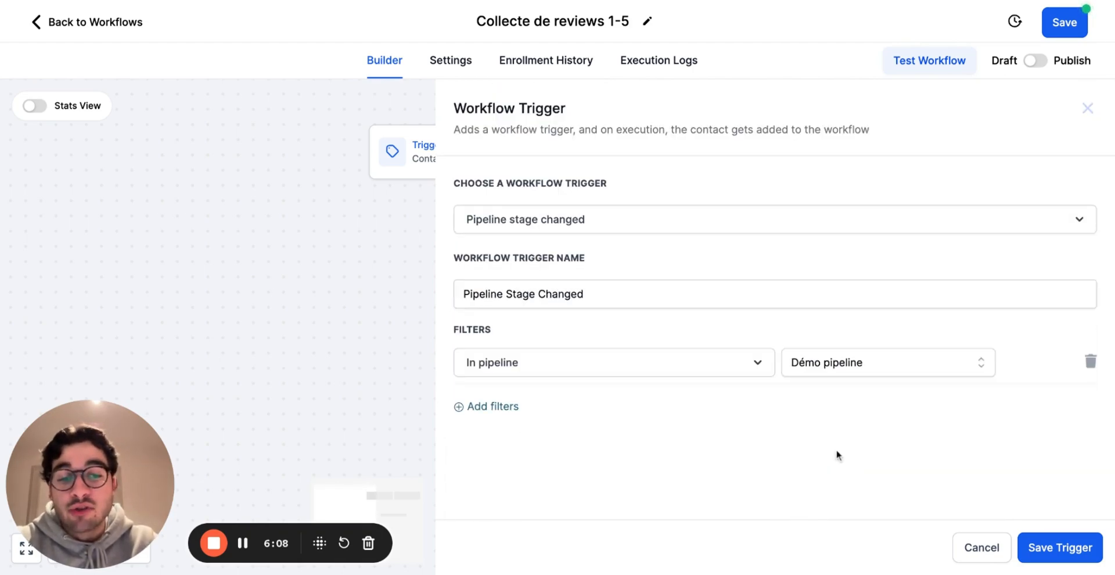
Add a second filter to the pipeline trigger, Pipeline stage set to "Contrat gagné", and save the trigger.
{"action": "left_click", "coordinate": [474, 413]}
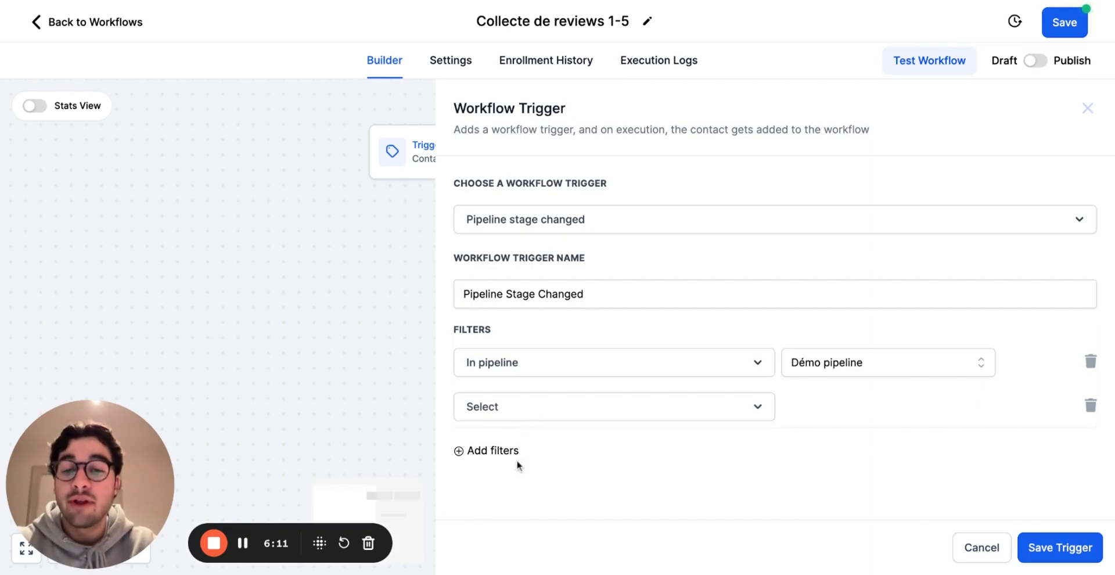
{"action": "left_click", "coordinate": [523, 406]}
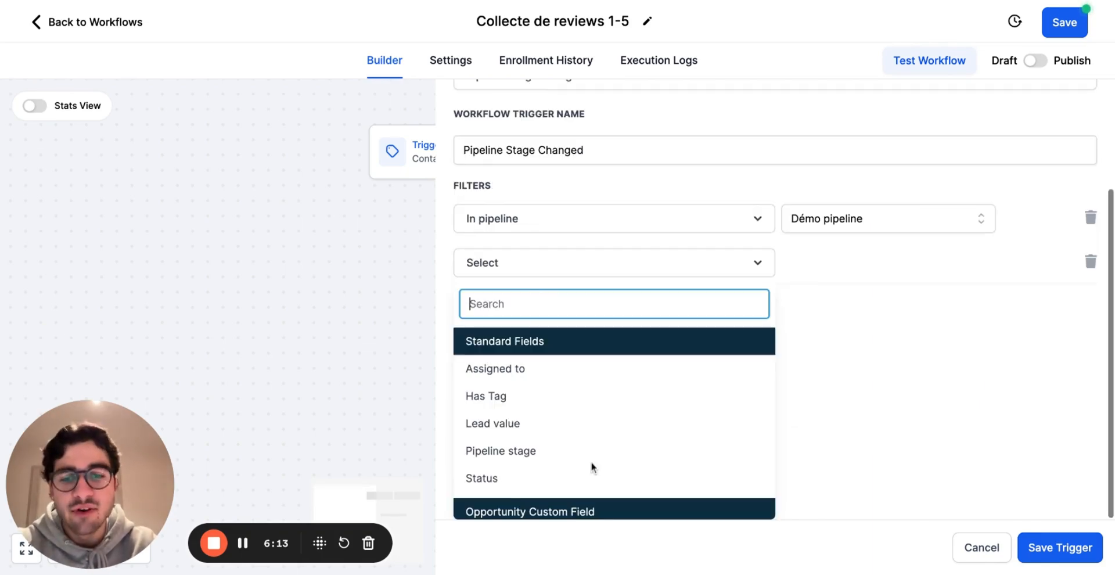
{"action": "left_click", "coordinate": [534, 462]}
{"action": "left_click", "coordinate": [830, 406]}
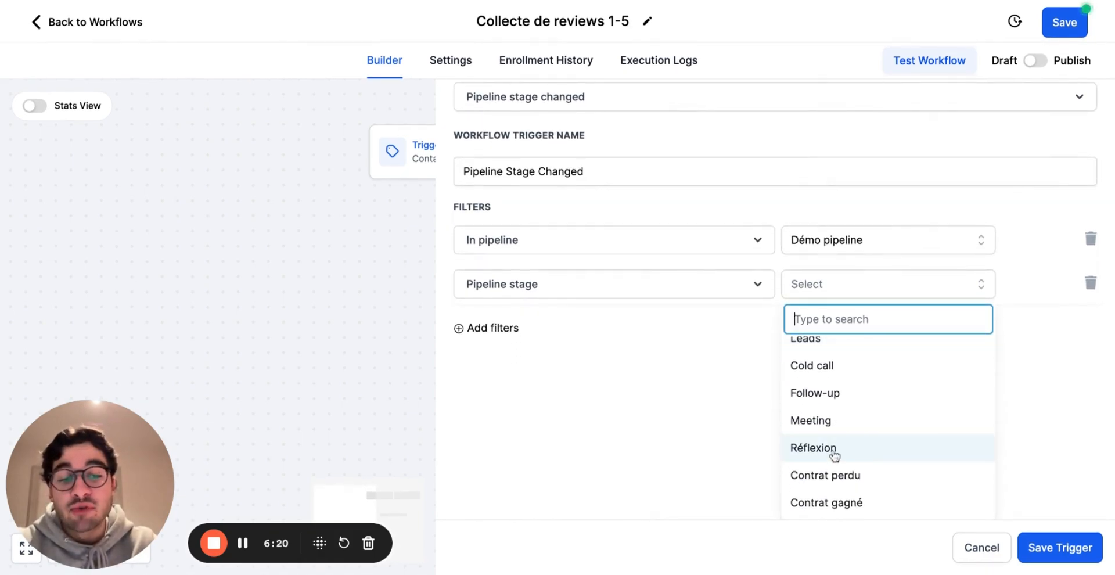
{"action": "left_click", "coordinate": [846, 511]}
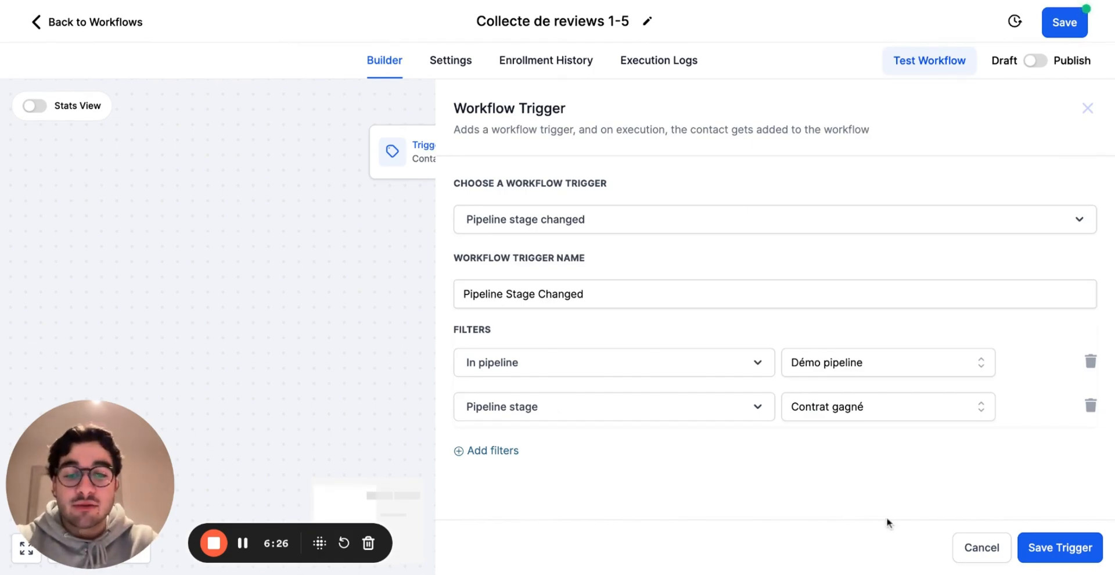
{"action": "left_click", "coordinate": [1055, 562]}
Add and save a Customer Replied trigger with its default settings.
{"action": "left_click", "coordinate": [749, 151]}
{"action": "scroll", "coordinate": [891, 324], "scroll_direction": "down", "scroll_amount": 10}
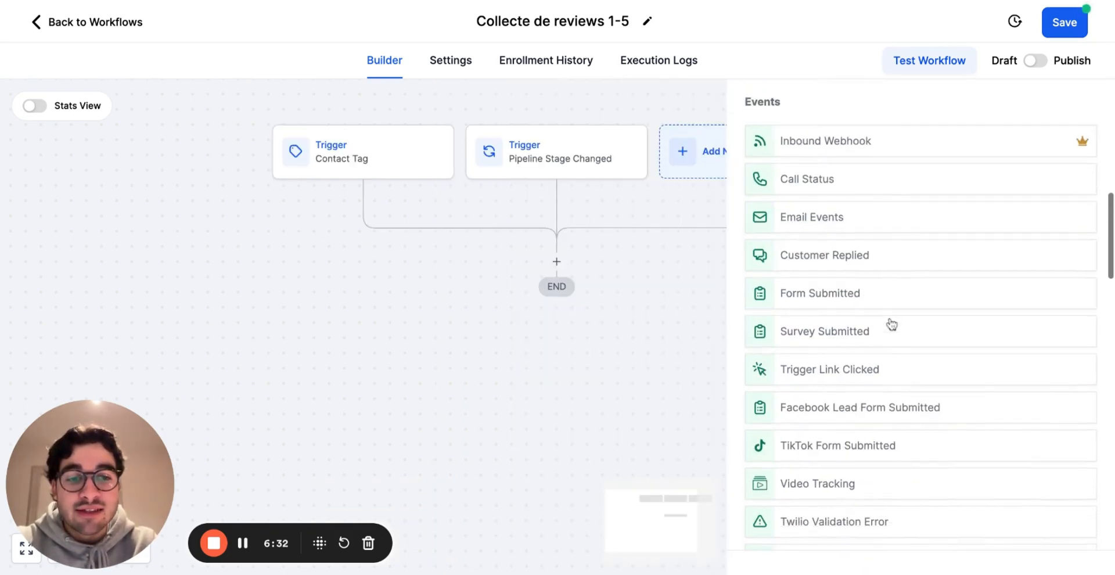
{"action": "left_click", "coordinate": [851, 211]}
{"action": "left_click", "coordinate": [1060, 545]}
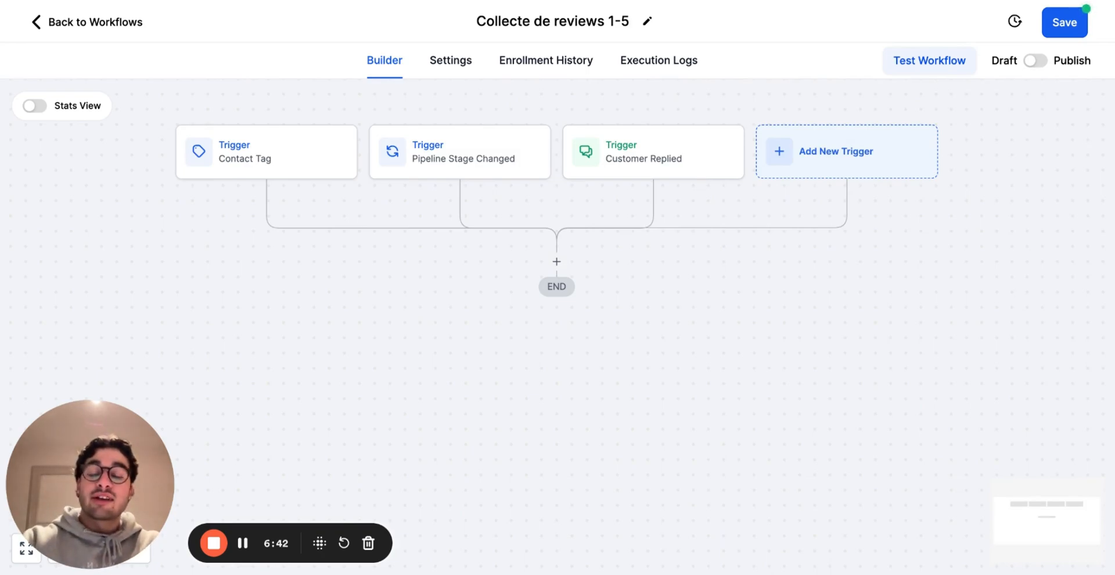
Add a Wait action with a time delay of 24 hours below the triggers and save it.
{"action": "left_click", "coordinate": [556, 261]}
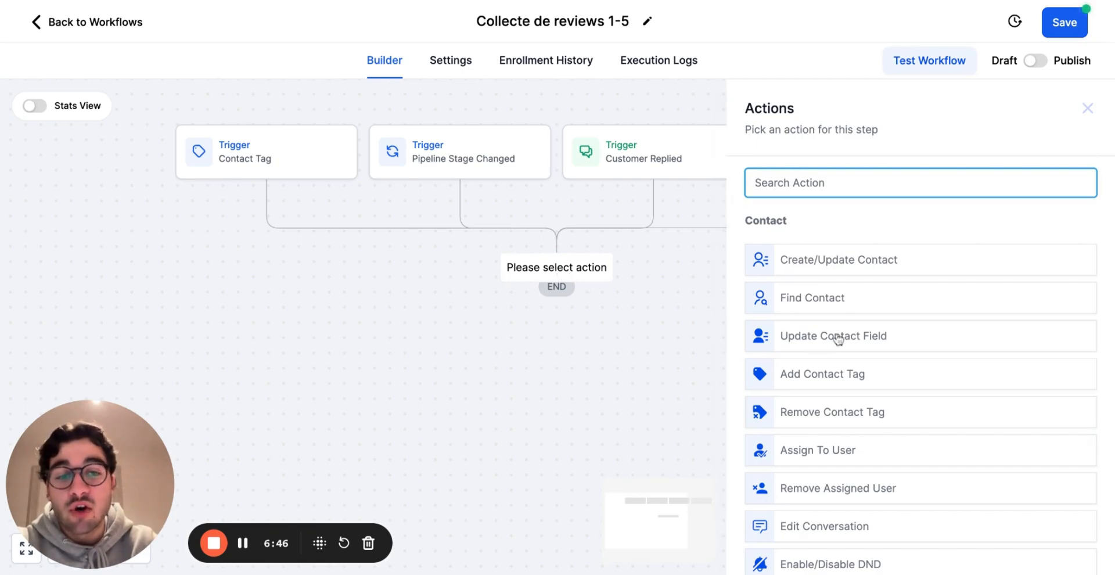
{"action": "scroll", "coordinate": [862, 426], "scroll_direction": "down", "scroll_amount": 10}
{"action": "scroll", "coordinate": [859, 426], "scroll_direction": "down", "scroll_amount": 6}
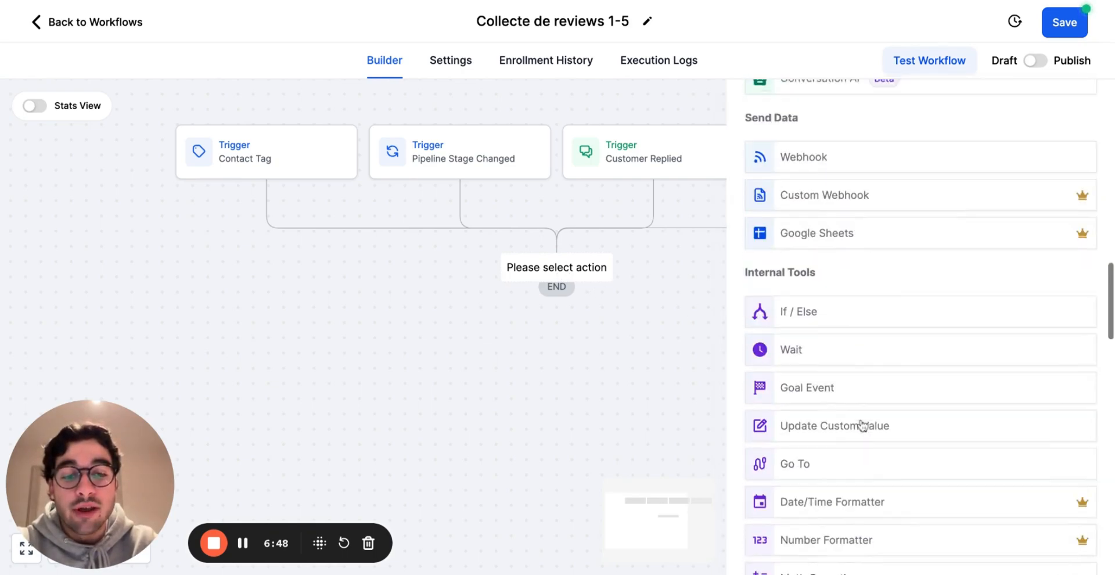
{"action": "left_click", "coordinate": [834, 340]}
{"action": "left_click", "coordinate": [499, 356]}
{"action": "type", "text": "24"}
{"action": "left_click", "coordinate": [587, 351]}
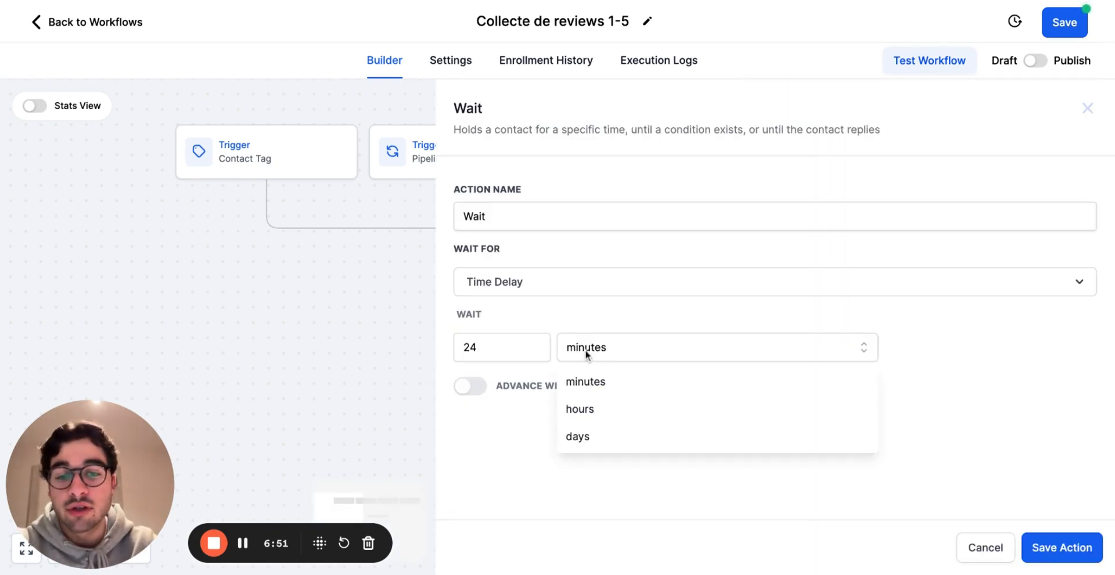
{"action": "left_click", "coordinate": [589, 412]}
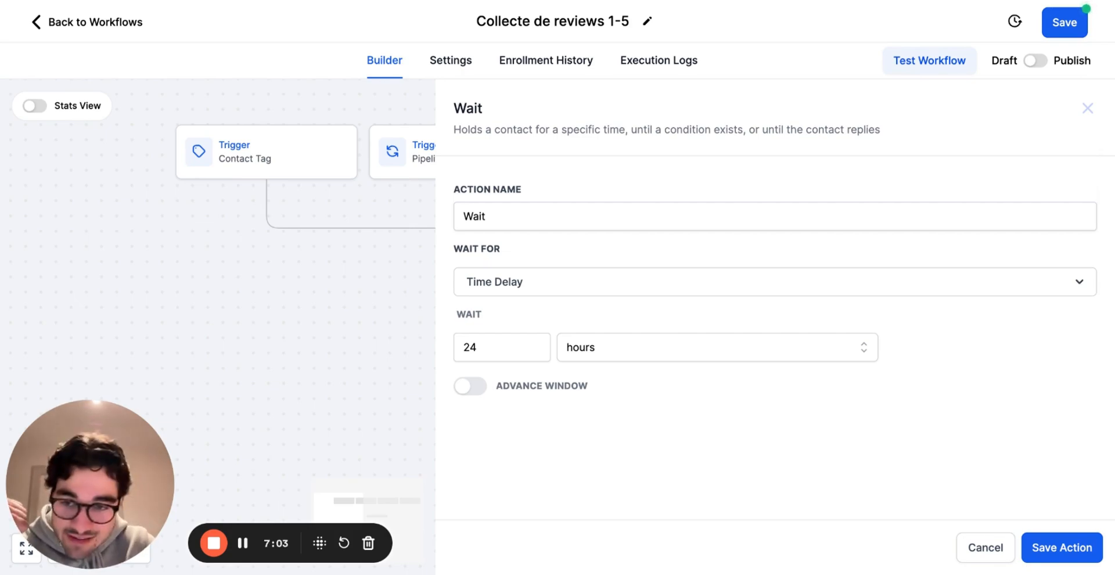
{"action": "left_click", "coordinate": [1061, 547]}
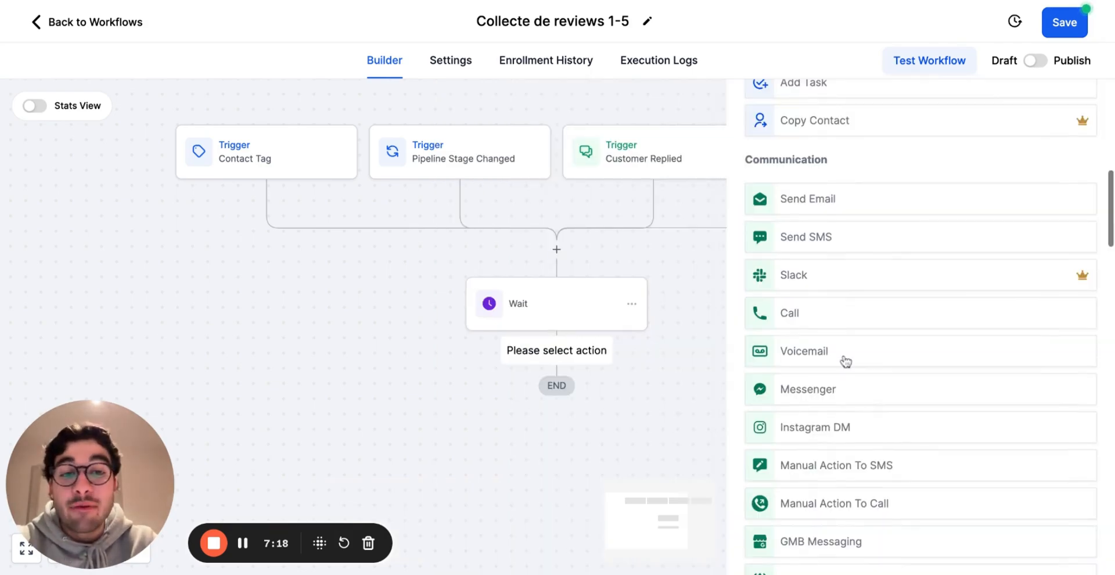
Add a Send SMS action below the Wait and start its message with "Hey {{contact.first_name}} !".
{"action": "left_click", "coordinate": [832, 239]}
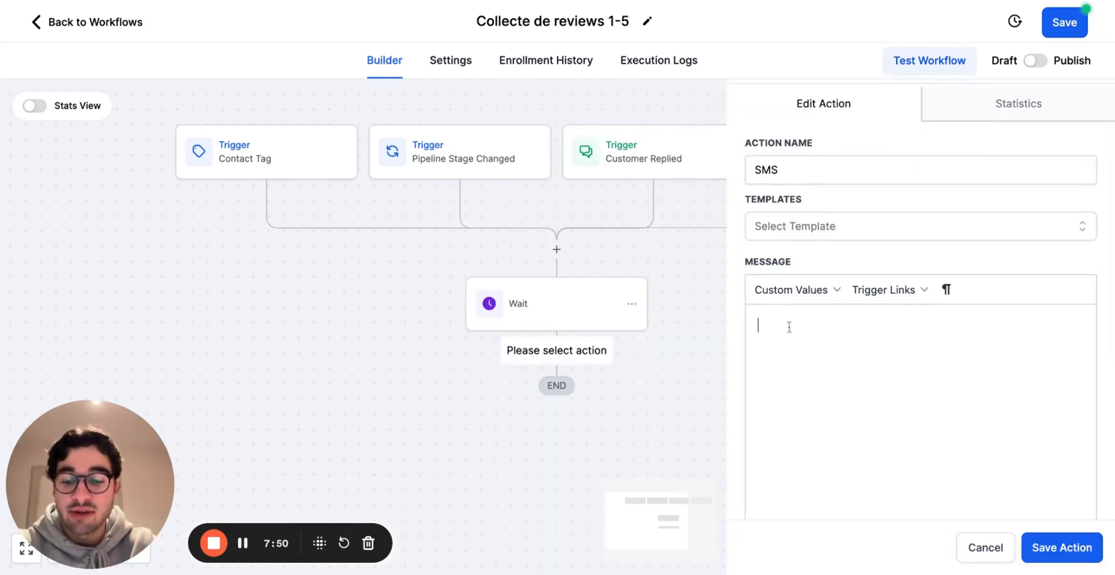
{"action": "type", "text": "Hey"}
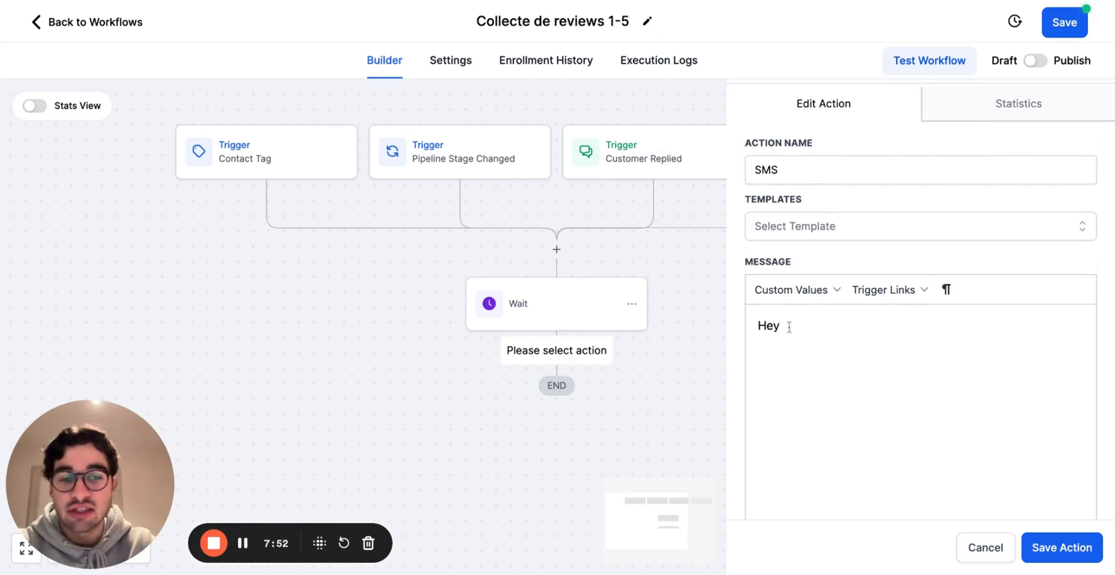
{"action": "left_click", "coordinate": [828, 293]}
{"action": "mouse_move", "coordinate": [828, 325]}
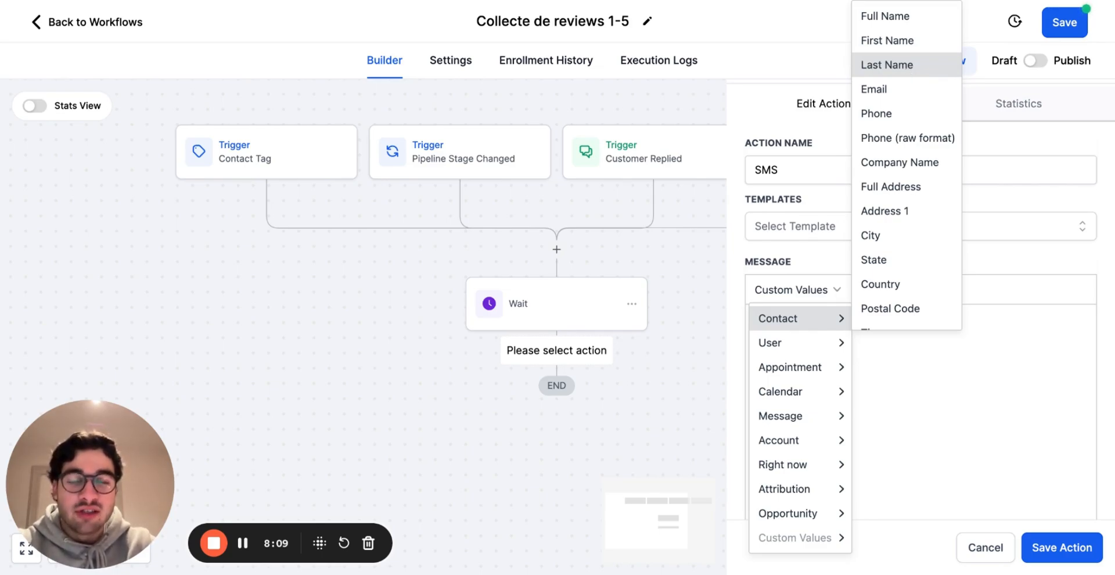
{"action": "left_click", "coordinate": [898, 50]}
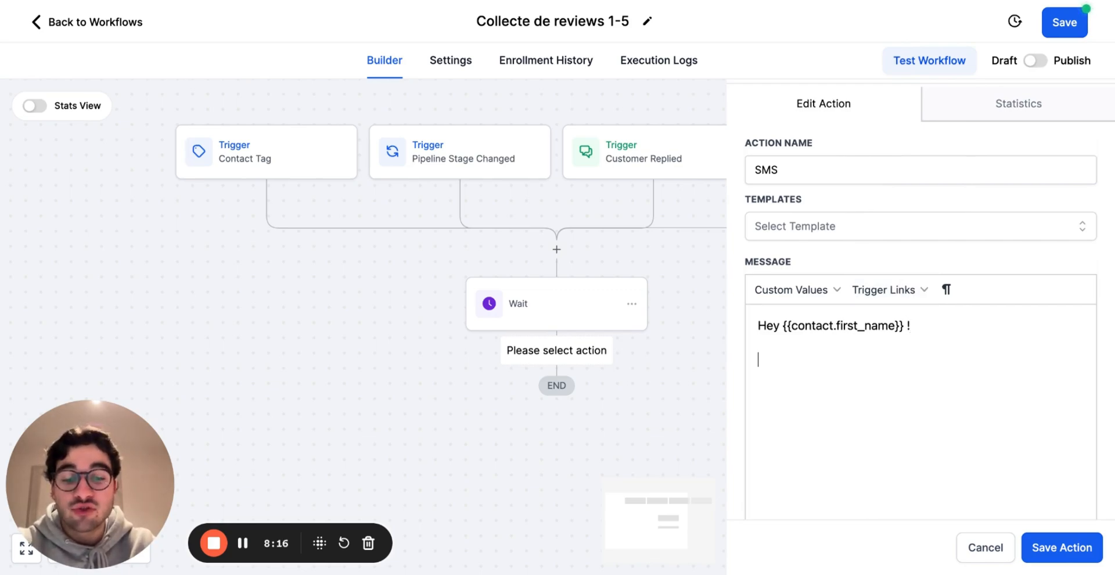
Complete the SMS with a Blooform introduction, a request for a 1-to-5 service rating and "Combien d'étoiles nous donnerais-tu ?", then save the action.
{"action": "type", "text": "C'est Yannick de Blooform ! Je voulais juste te demander si tu étais d'accord de nous donner une note entre 1 et 5 sur notre service ?  Combien d'étoiles nous donnerais-tu ?"}
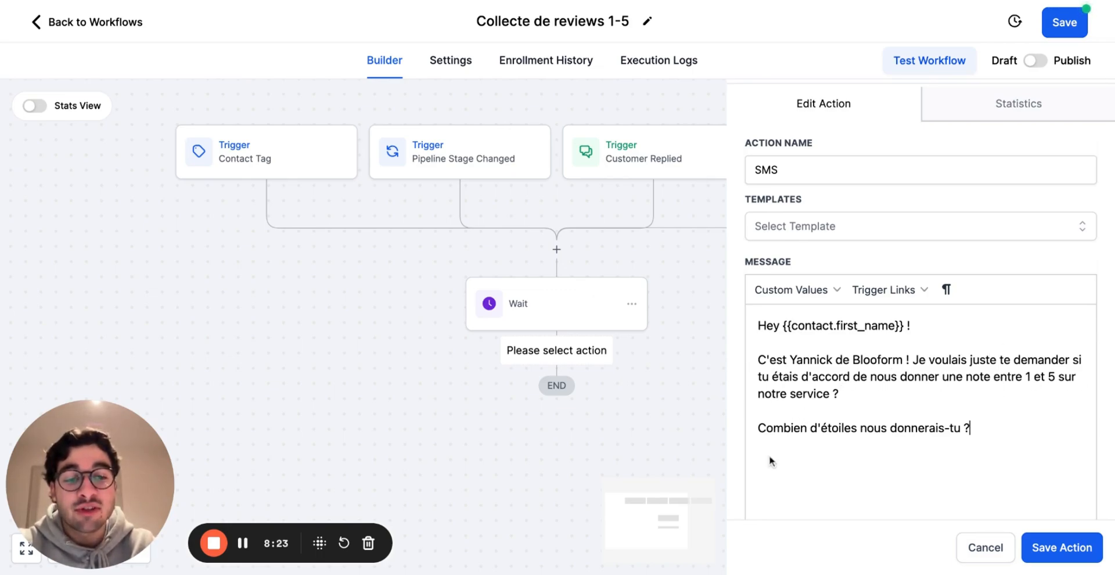
{"action": "left_click_drag", "start_coordinate": [1025, 376], "coordinate": [1054, 376]}
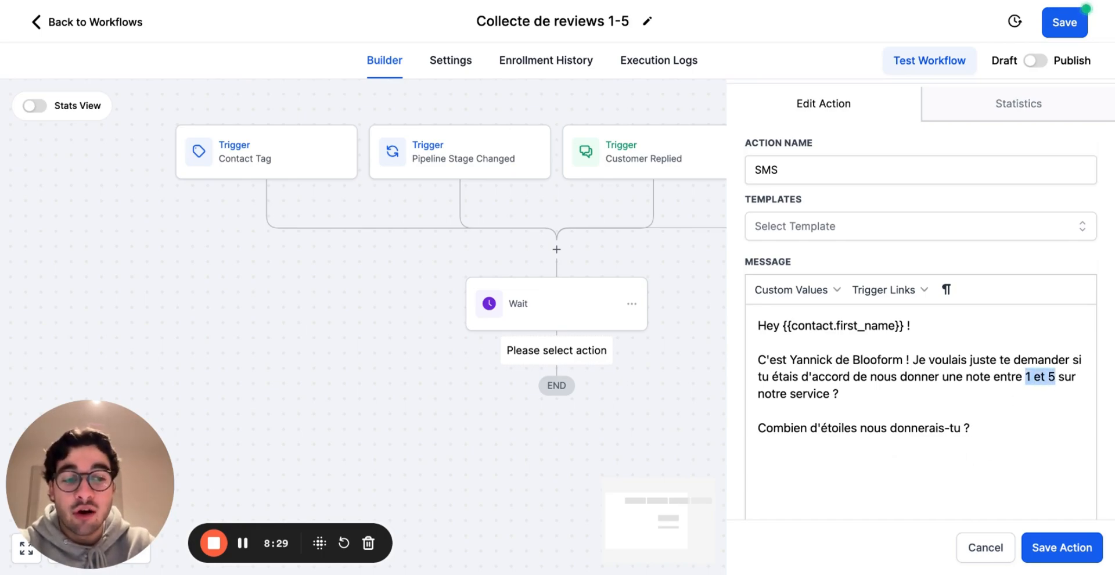
{"action": "scroll", "coordinate": [1031, 442], "scroll_direction": "down", "scroll_amount": 5}
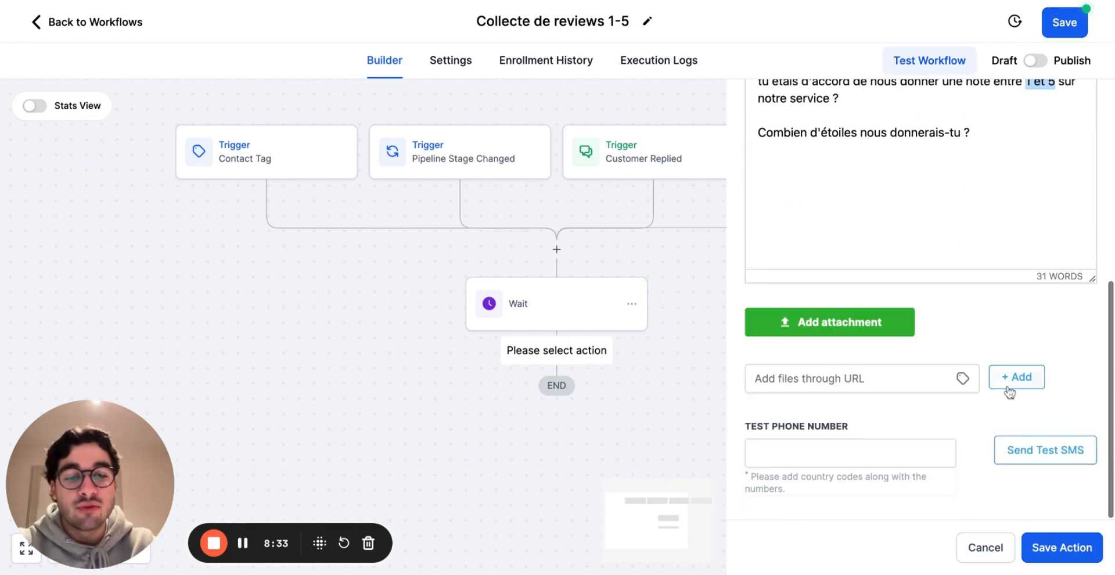
{"action": "left_click", "coordinate": [1064, 547]}
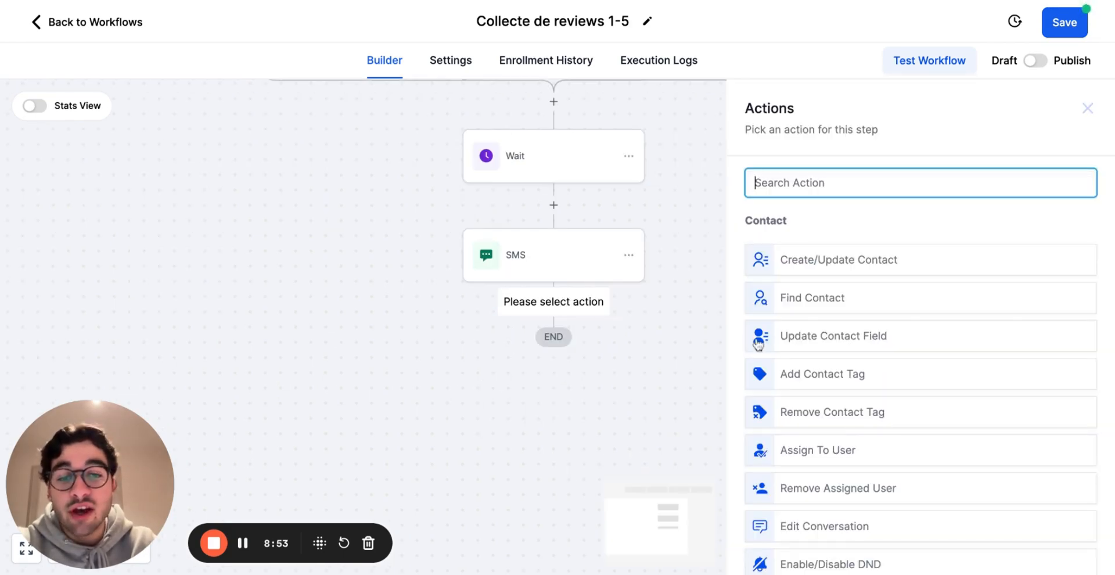
Add a Wait action below the SMS and save it.
{"action": "scroll", "coordinate": [823, 421], "scroll_direction": "down", "scroll_amount": 5}
{"action": "scroll", "coordinate": [823, 421], "scroll_direction": "down", "scroll_amount": 12}
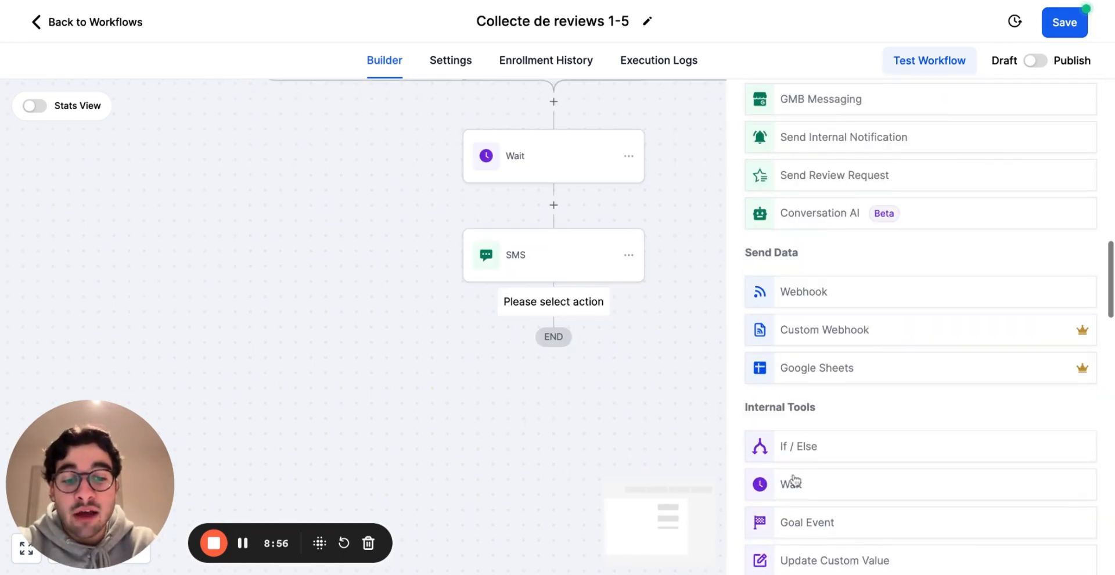
{"action": "left_click", "coordinate": [793, 413]}
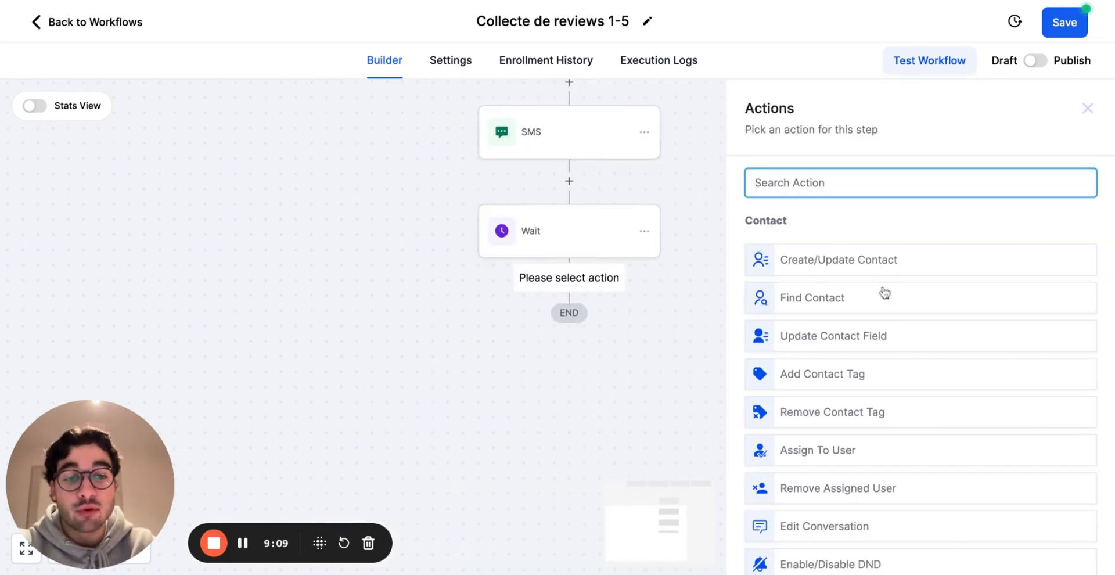
Add an If / Else action below the second Wait and name its first branch "1-3".
{"action": "scroll", "coordinate": [845, 367], "scroll_direction": "down", "scroll_amount": 8}
{"action": "scroll", "coordinate": [846, 368], "scroll_direction": "down", "scroll_amount": 5}
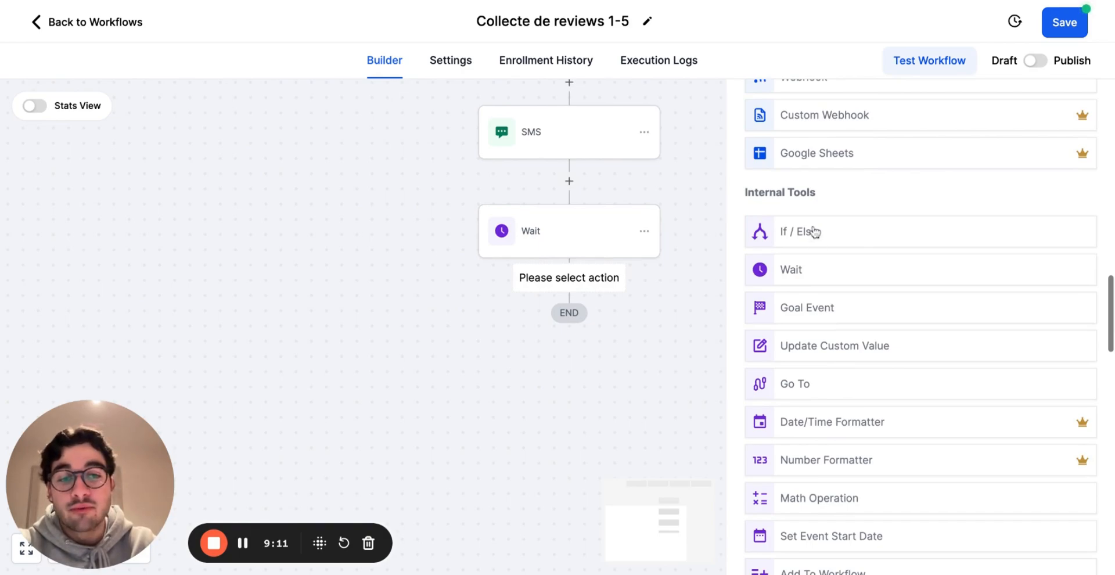
{"action": "left_click", "coordinate": [811, 231]}
{"action": "type", "text": "1-"}
{"action": "type", "text": "3"}
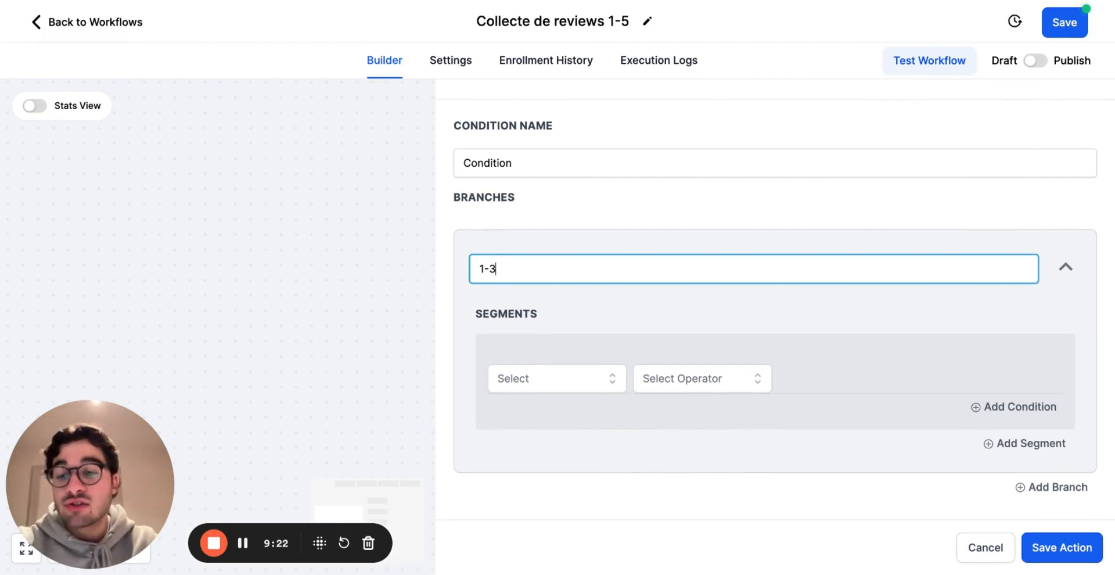
Set the first condition of the 1-3 branch to Replied message Is "1".
{"action": "left_click", "coordinate": [552, 378]}
{"action": "scroll", "coordinate": [551, 379], "scroll_direction": "down", "scroll_amount": 1}
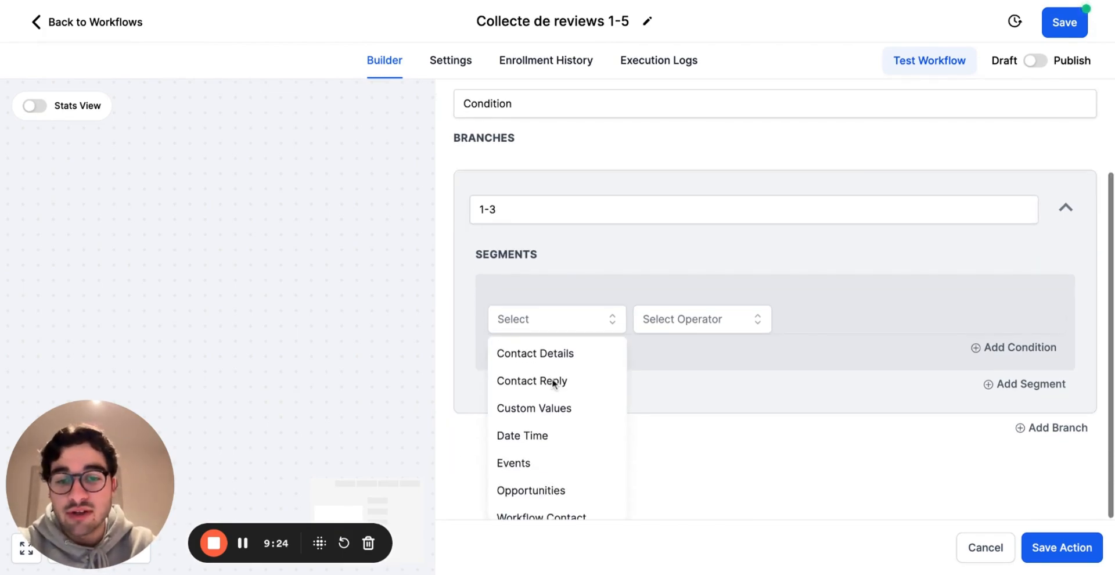
{"action": "left_click", "coordinate": [540, 383]}
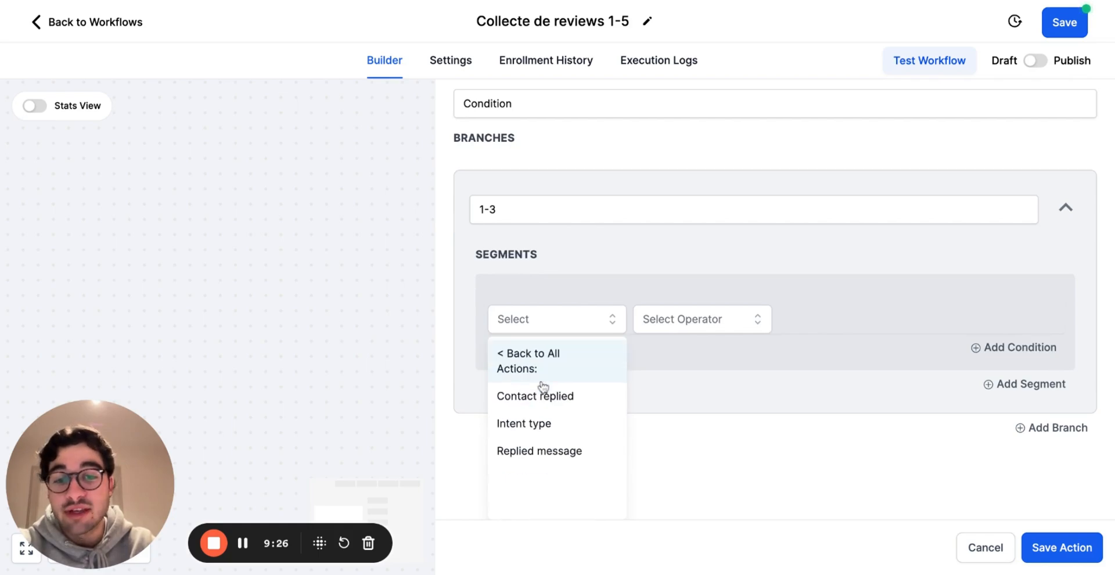
{"action": "left_click", "coordinate": [534, 450]}
{"action": "left_click", "coordinate": [680, 422]}
{"action": "left_click", "coordinate": [852, 383]}
{"action": "type", "text": "1"}
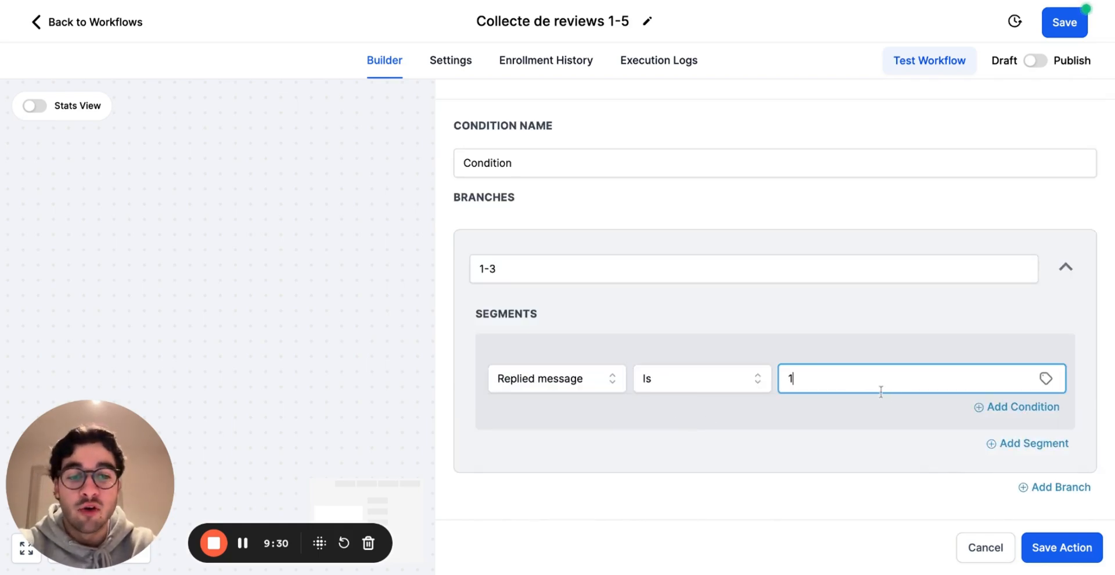
Add a second condition to the 1-3 branch, joined with Or: Replied message Is "2".
{"action": "left_click", "coordinate": [981, 407]}
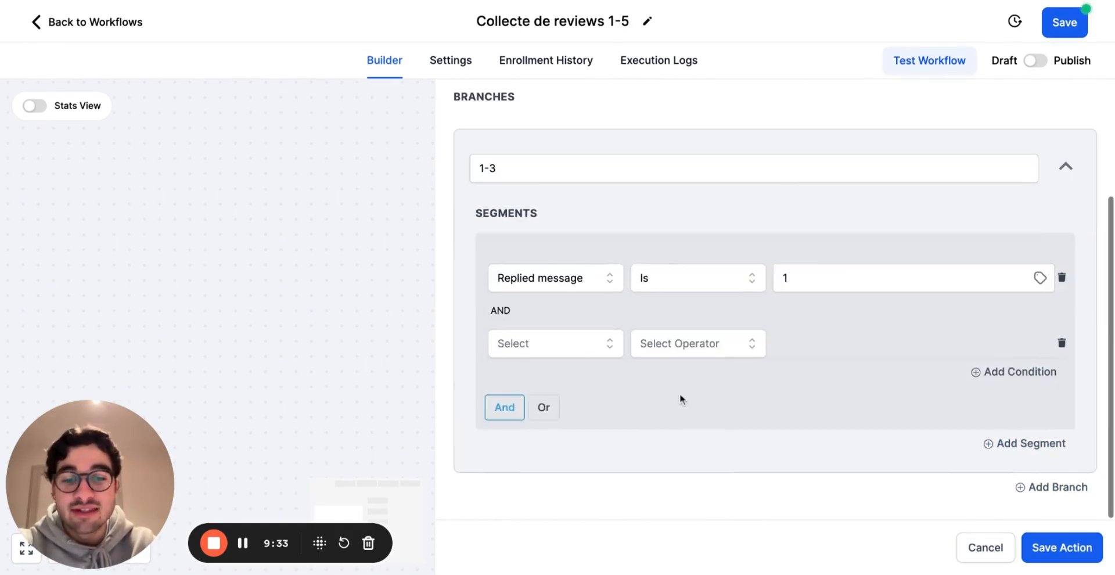
{"action": "left_click", "coordinate": [549, 412]}
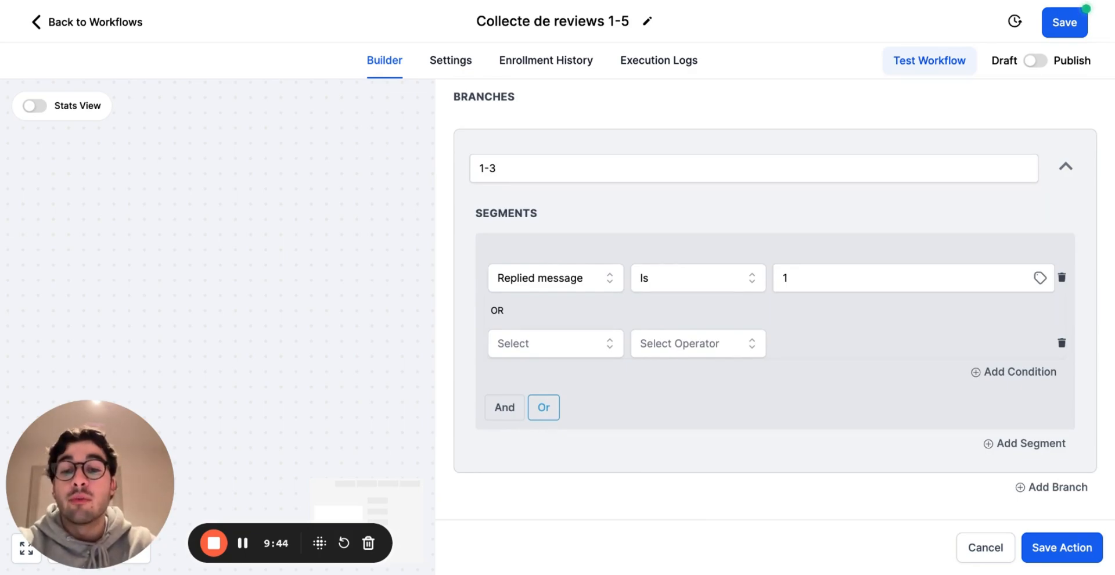
{"action": "left_click", "coordinate": [560, 349]}
{"action": "left_click", "coordinate": [572, 416]}
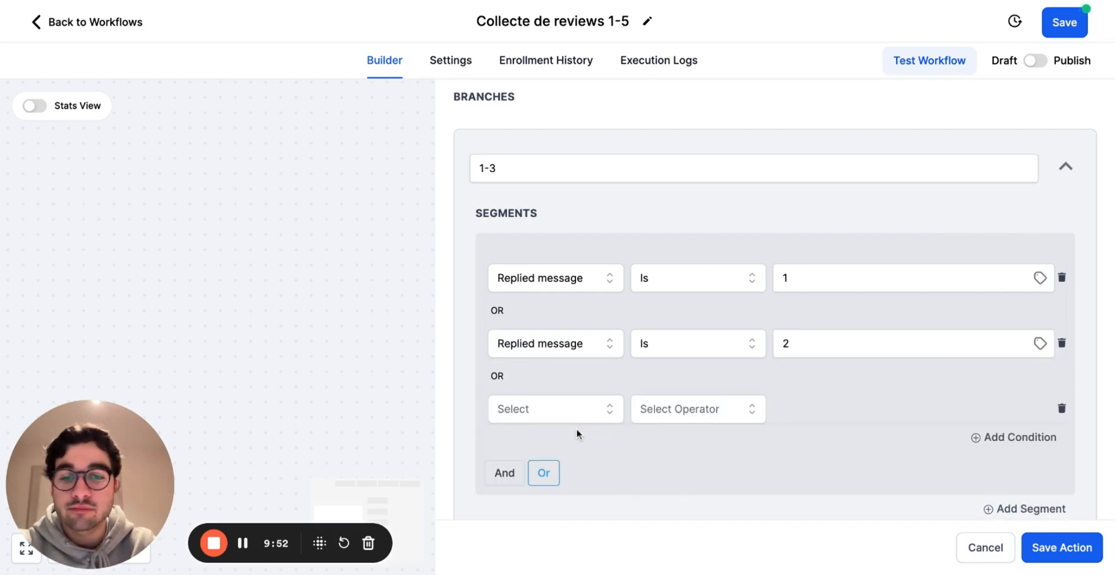
Set the third Or condition of the 1-3 branch to Replied message Is "3".
{"action": "left_click", "coordinate": [557, 409]}
{"action": "left_click", "coordinate": [533, 468]}
{"action": "left_click", "coordinate": [535, 451]}
{"action": "left_click", "coordinate": [691, 344]}
{"action": "left_click", "coordinate": [642, 375]}
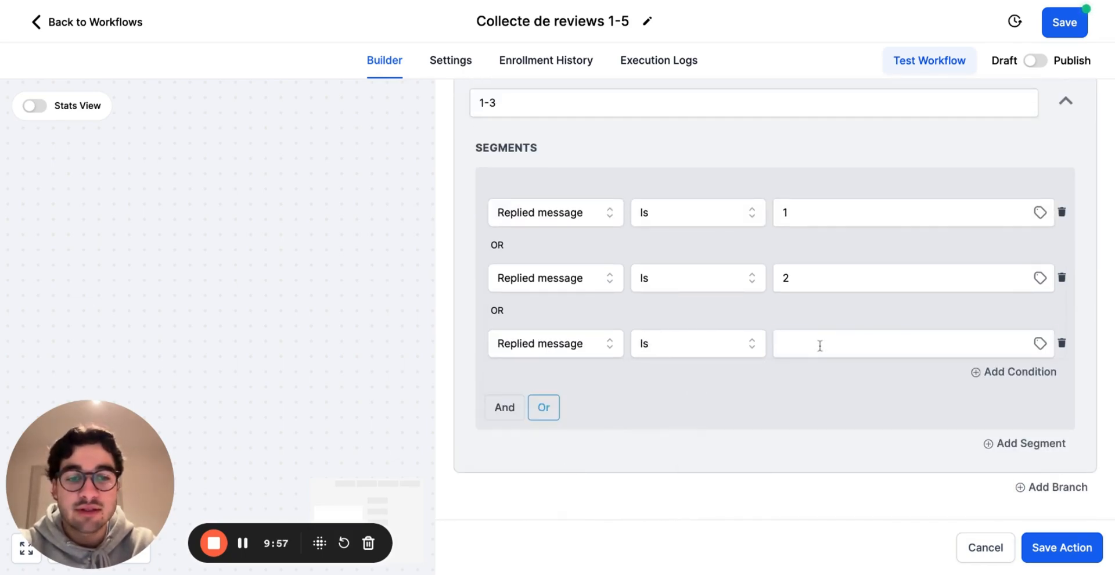
{"action": "left_click", "coordinate": [819, 345]}
{"action": "type", "text": "3"}
Add a fourth Or condition to the 1-3 branch: Replied message Is "un".
{"action": "left_click", "coordinate": [1013, 372]}
{"action": "scroll", "coordinate": [629, 389], "scroll_direction": "down", "scroll_amount": 1}
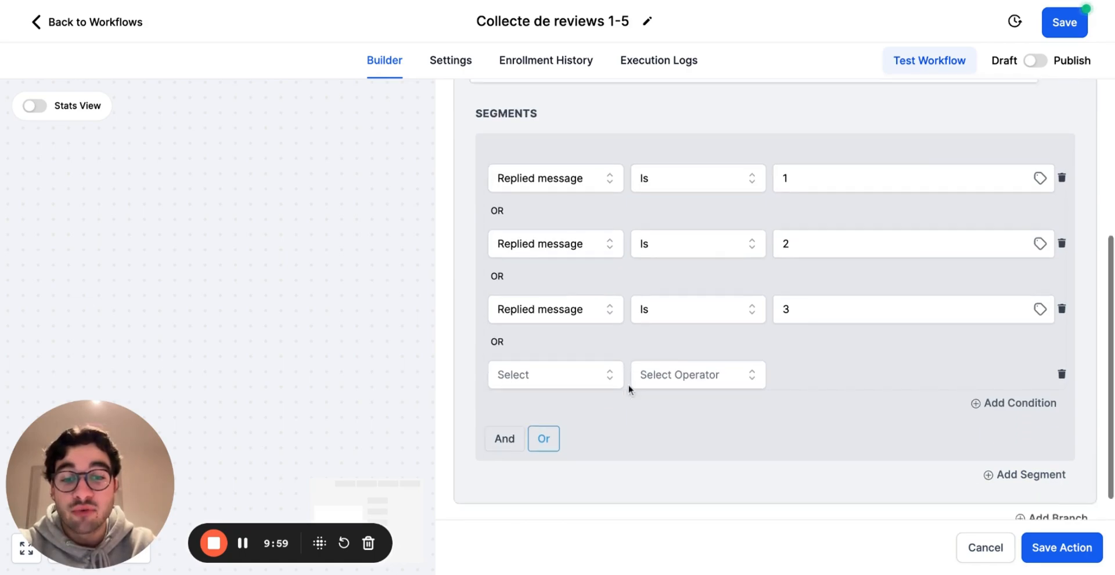
{"action": "scroll", "coordinate": [629, 389], "scroll_direction": "down", "scroll_amount": 1}
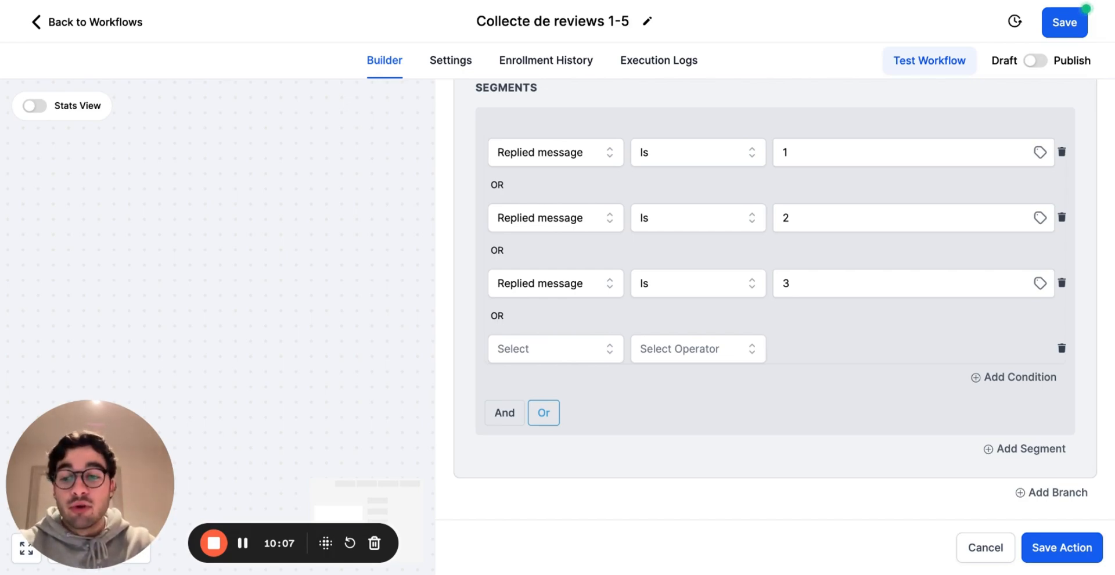
{"action": "left_click", "coordinate": [585, 350]}
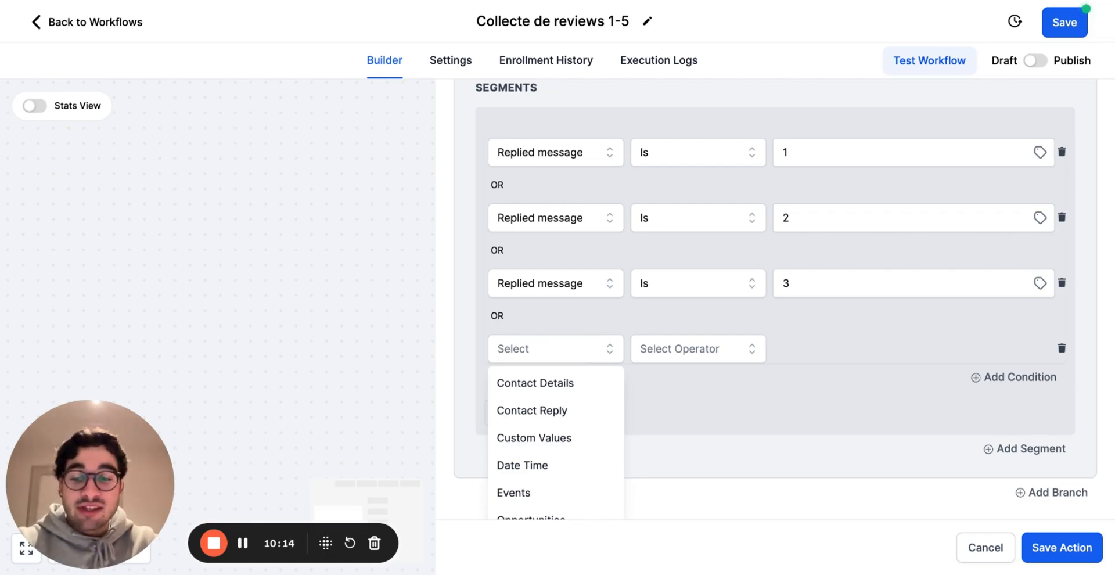
{"action": "left_click", "coordinate": [535, 412]}
{"action": "left_click", "coordinate": [665, 352]}
{"action": "left_click", "coordinate": [667, 383]}
{"action": "left_click", "coordinate": [791, 350]}
{"action": "type", "text": "un"}
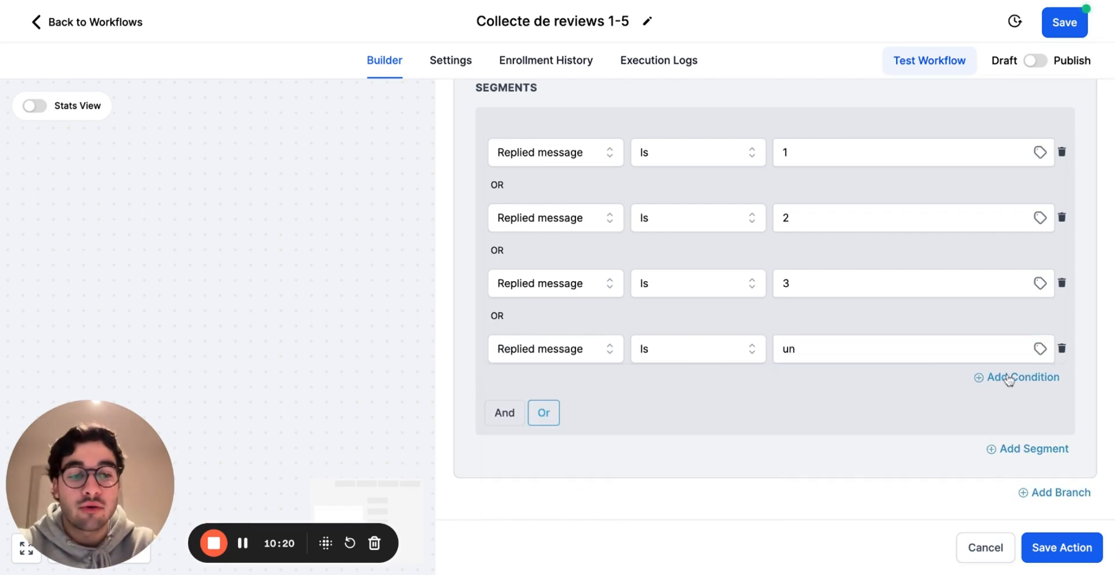
Add a fifth Or condition to the 1-3 branch: Replied message Is "deux".
{"action": "left_click", "coordinate": [1009, 379]}
{"action": "left_click", "coordinate": [515, 416]}
{"action": "left_click", "coordinate": [535, 477]}
{"action": "scroll", "coordinate": [548, 490], "scroll_direction": "down", "scroll_amount": 1}
{"action": "left_click", "coordinate": [668, 354]}
{"action": "left_click", "coordinate": [678, 388]}
{"action": "left_click", "coordinate": [842, 354]}
{"action": "type", "text": "deux"}
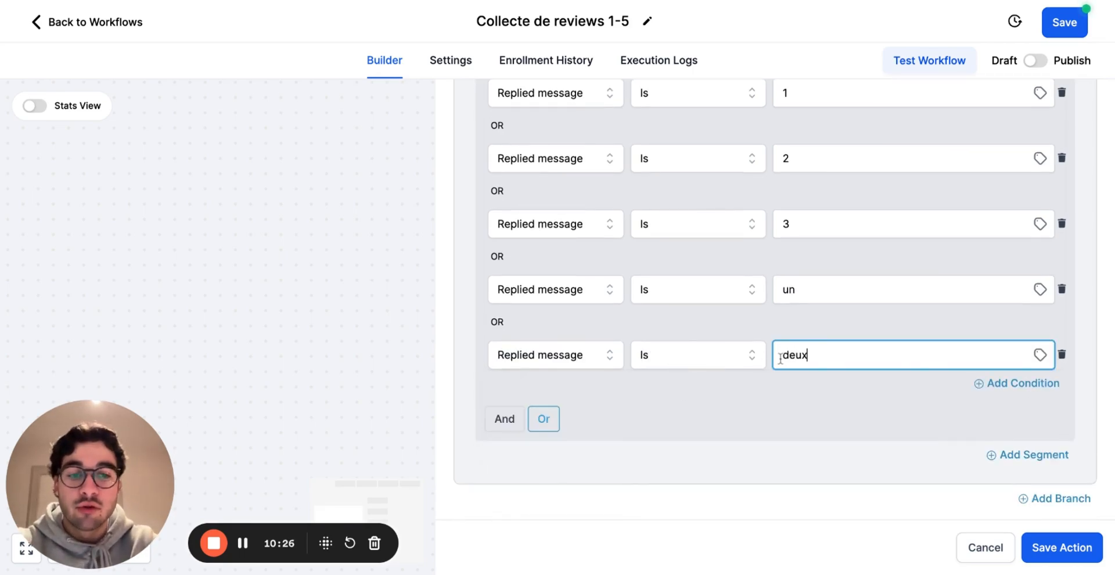
Add a sixth Or condition to the 1-3 branch: Replied message Is "trois".
{"action": "left_click", "coordinate": [1010, 385]}
{"action": "left_click", "coordinate": [597, 422]}
{"action": "scroll", "coordinate": [581, 464], "scroll_direction": "down", "scroll_amount": 1}
{"action": "left_click", "coordinate": [575, 494]}
{"action": "left_click", "coordinate": [668, 366]}
{"action": "left_click", "coordinate": [688, 400]}
{"action": "left_click", "coordinate": [842, 365]}
{"action": "type", "text": "trois"}
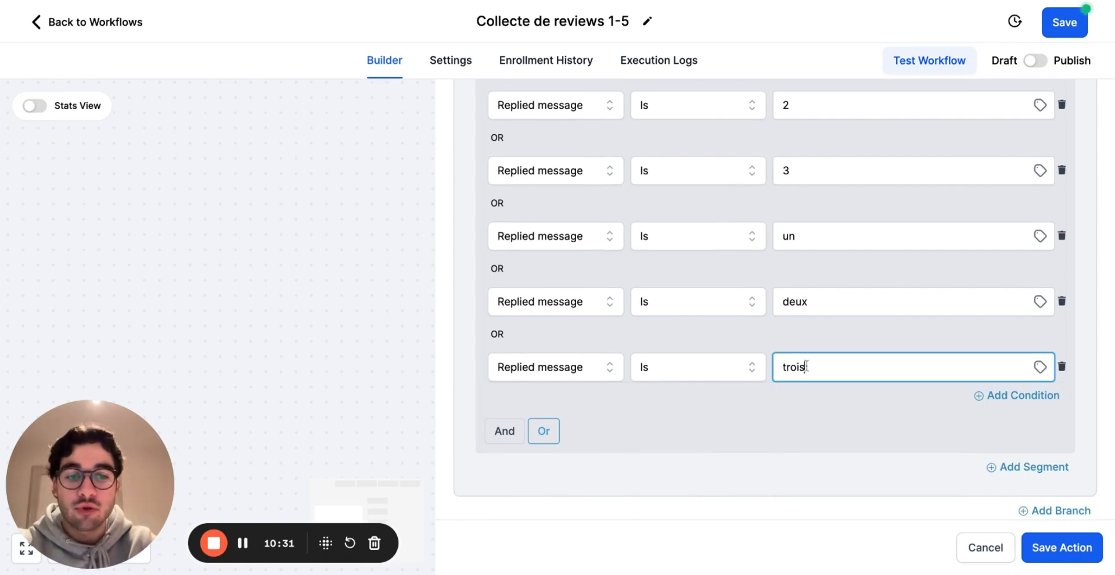
Add a second branch to the condition and name it "4-5".
{"action": "scroll", "coordinate": [790, 439], "scroll_direction": "down", "scroll_amount": 1}
{"action": "scroll", "coordinate": [787, 407], "scroll_direction": "up", "scroll_amount": 2}
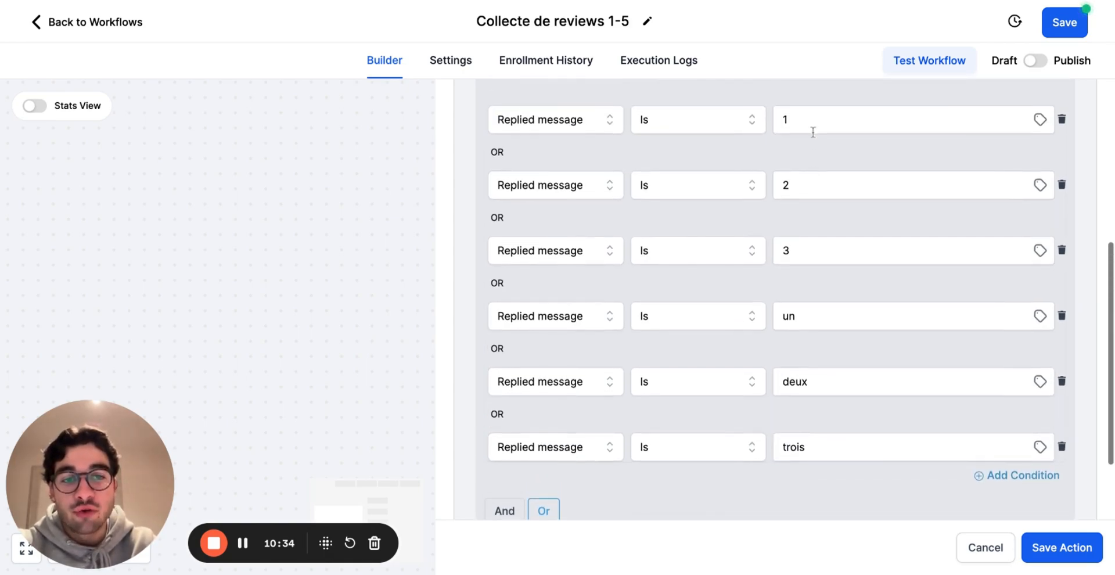
{"action": "scroll", "coordinate": [811, 244], "scroll_direction": "down", "scroll_amount": 2}
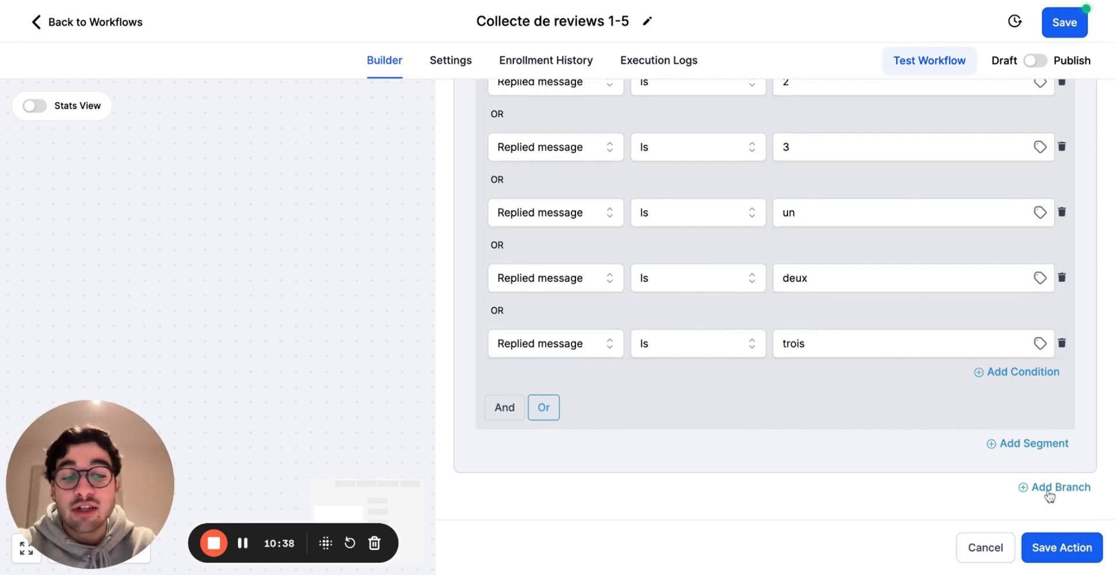
{"action": "scroll", "coordinate": [777, 294], "scroll_direction": "up", "scroll_amount": 3}
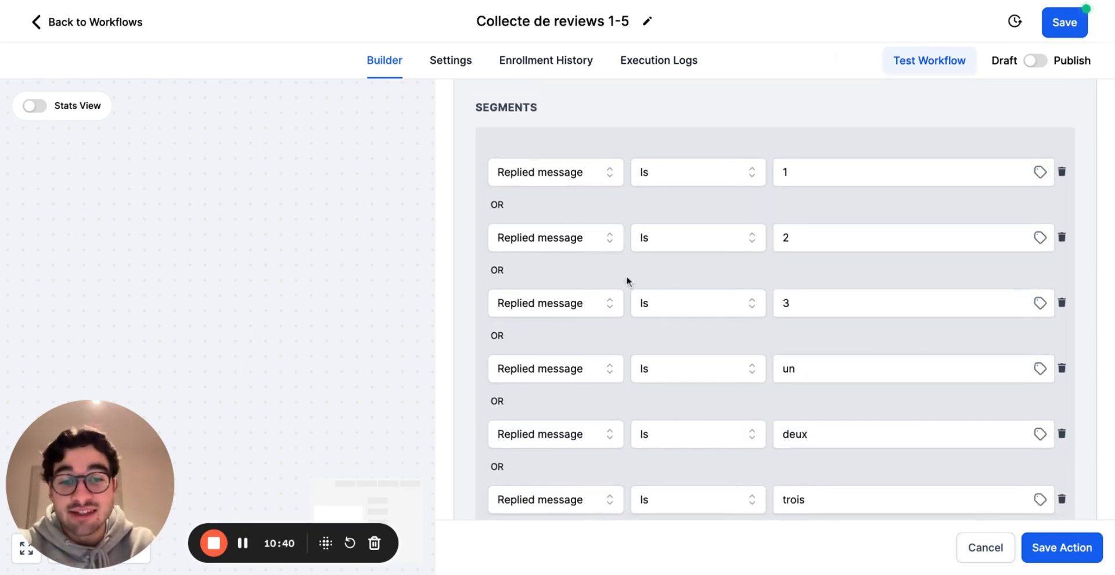
{"action": "scroll", "coordinate": [659, 399], "scroll_direction": "down", "scroll_amount": 3}
{"action": "left_click", "coordinate": [1038, 493]}
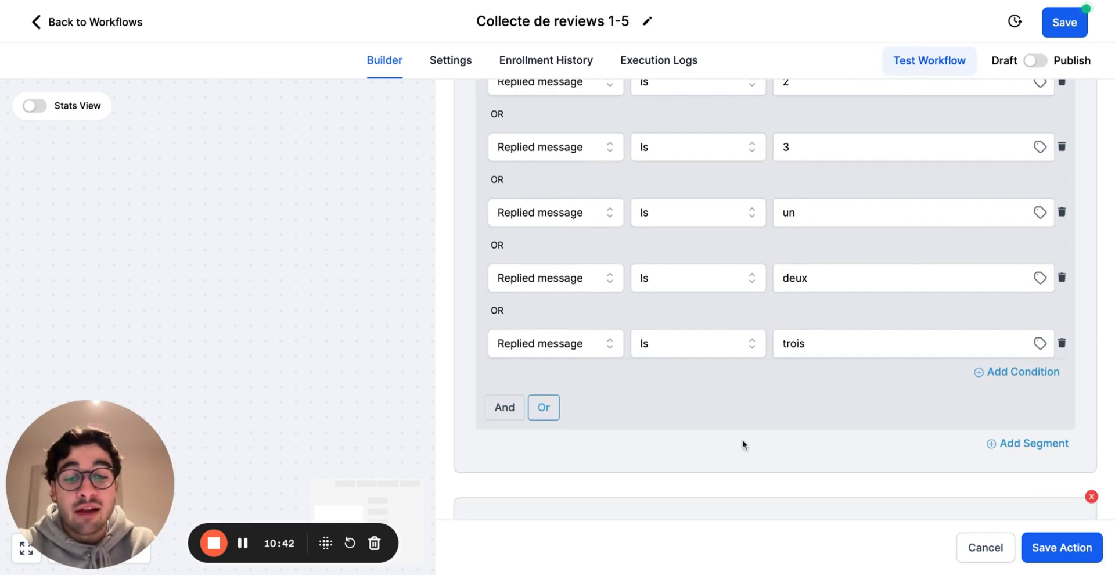
{"action": "left_click", "coordinate": [526, 268]}
{"action": "key", "text": "shift+Left"}
{"action": "key", "text": "shift+Left"}
{"action": "key", "text": "shift+Left"}
{"action": "key", "text": "shift+Left"}
{"action": "key", "text": "shift+Left"}
{"action": "key", "text": "shift+Left"}
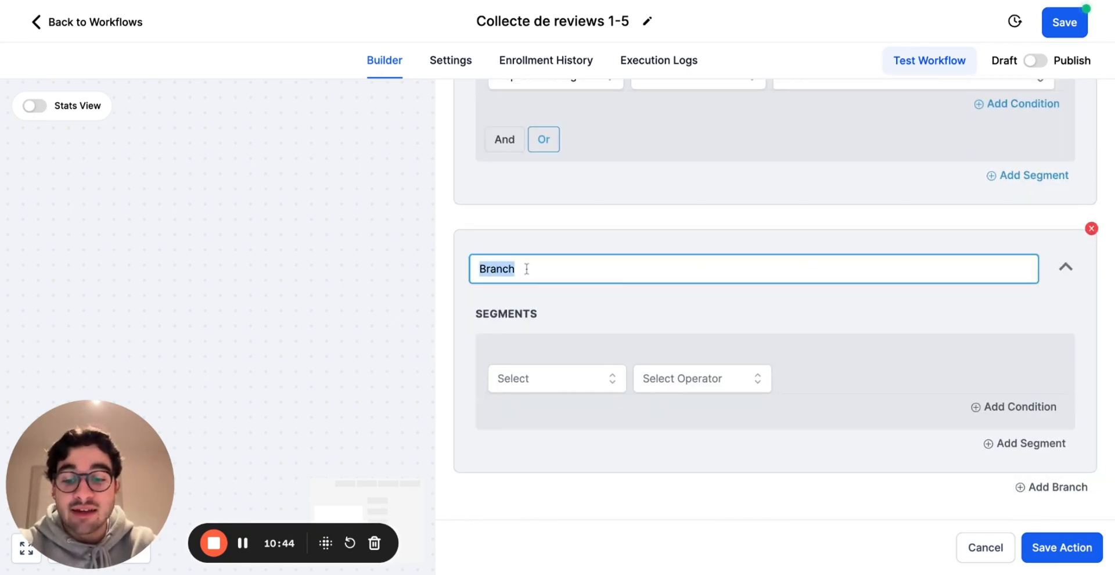
{"action": "type", "text": "4-5"}
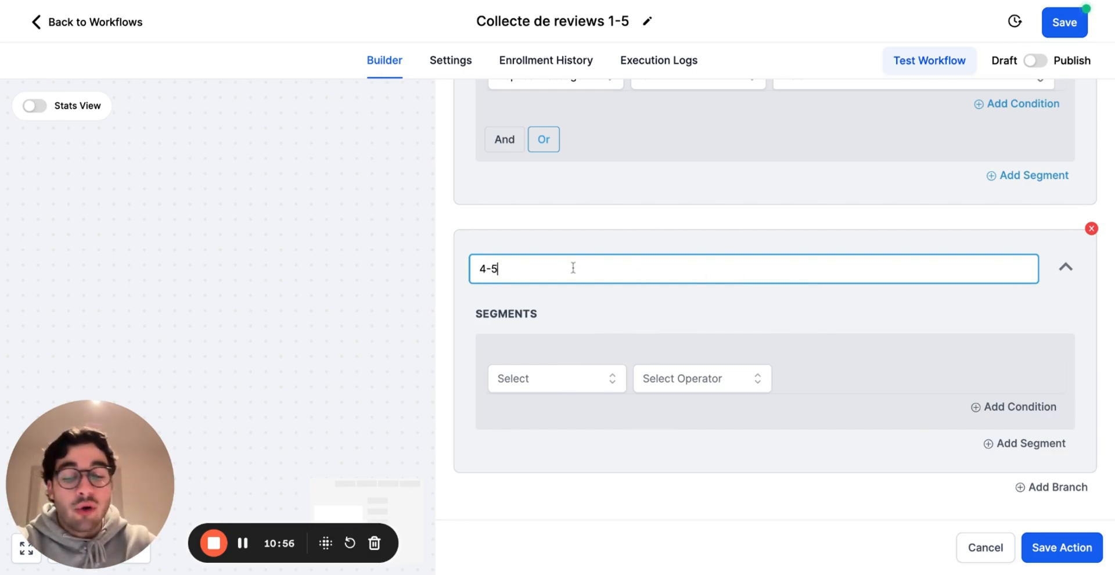
Set the first condition of the 4-5 branch to Replied message Is "4".
{"action": "left_click", "coordinate": [556, 378]}
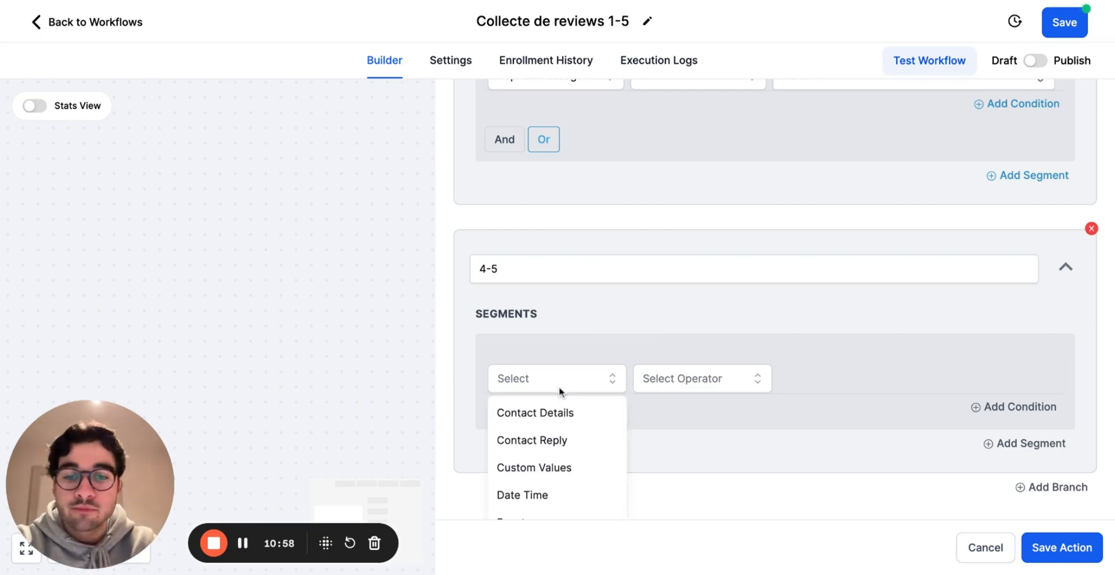
{"action": "left_click", "coordinate": [534, 441]}
{"action": "left_click", "coordinate": [537, 451]}
{"action": "left_click", "coordinate": [696, 378]}
{"action": "left_click", "coordinate": [651, 413]}
{"action": "type", "text": "4"}
Add a second condition to the 4-5 branch, joined with Or: Replied message Is "5".
{"action": "left_click", "coordinate": [1017, 407]}
{"action": "scroll", "coordinate": [622, 457], "scroll_direction": "down", "scroll_amount": 3}
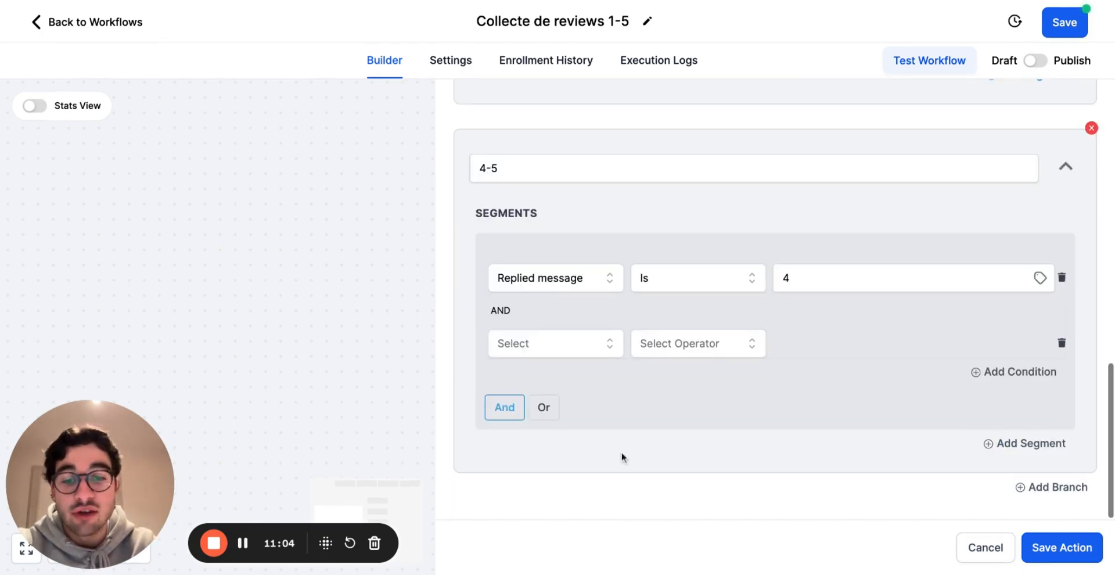
{"action": "left_click", "coordinate": [544, 407]}
{"action": "left_click", "coordinate": [556, 343]}
{"action": "scroll", "coordinate": [573, 418], "scroll_direction": "down", "scroll_amount": 3}
{"action": "left_click", "coordinate": [575, 439]}
{"action": "left_click", "coordinate": [578, 415]}
{"action": "left_click", "coordinate": [697, 343]}
{"action": "left_click", "coordinate": [662, 379]}
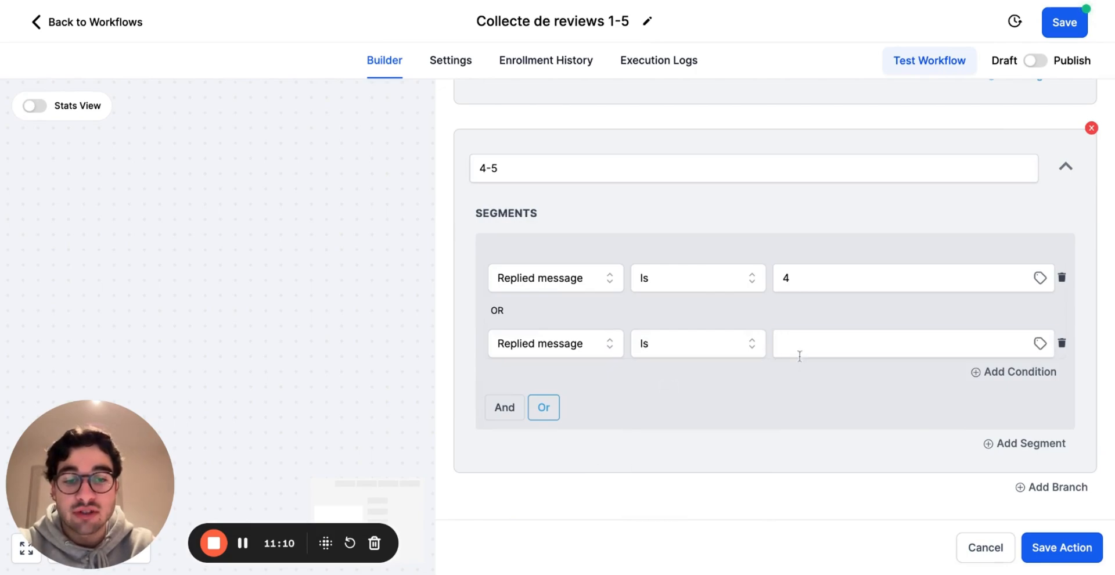
{"action": "left_click", "coordinate": [799, 348]}
{"action": "type", "text": "5"}
Add a third Or condition to the 4-5 branch: Replied message Is "quatre".
{"action": "left_click", "coordinate": [1017, 373]}
{"action": "left_click", "coordinate": [555, 409]}
{"action": "left_click", "coordinate": [568, 453]}
{"action": "left_click", "coordinate": [572, 479]}
{"action": "left_click", "coordinate": [689, 352]}
{"action": "left_click", "coordinate": [662, 378]}
{"action": "left_click", "coordinate": [796, 345]}
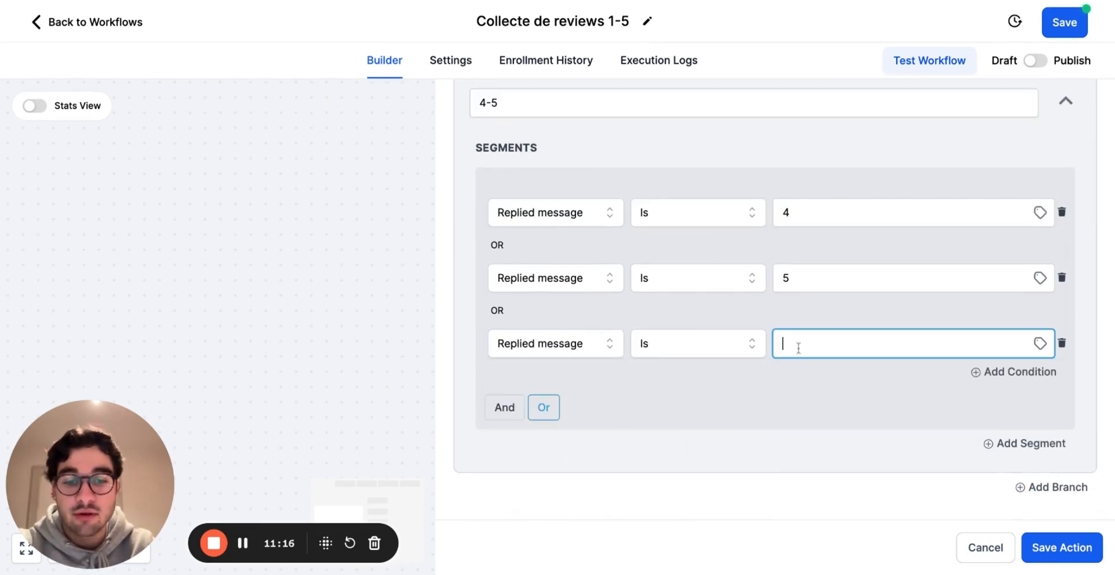
{"action": "type", "text": "quatre"}
Add a fourth Or condition to the 4-5 branch, Replied message Is "cinq", and save the condition action.
{"action": "left_click", "coordinate": [1015, 372]}
{"action": "left_click", "coordinate": [581, 409]}
{"action": "left_click", "coordinate": [531, 471]}
{"action": "scroll", "coordinate": [598, 503], "scroll_direction": "down", "scroll_amount": 2}
{"action": "left_click", "coordinate": [539, 470]}
{"action": "left_click", "coordinate": [697, 340]}
{"action": "left_click", "coordinate": [662, 375]}
{"action": "left_click", "coordinate": [779, 348]}
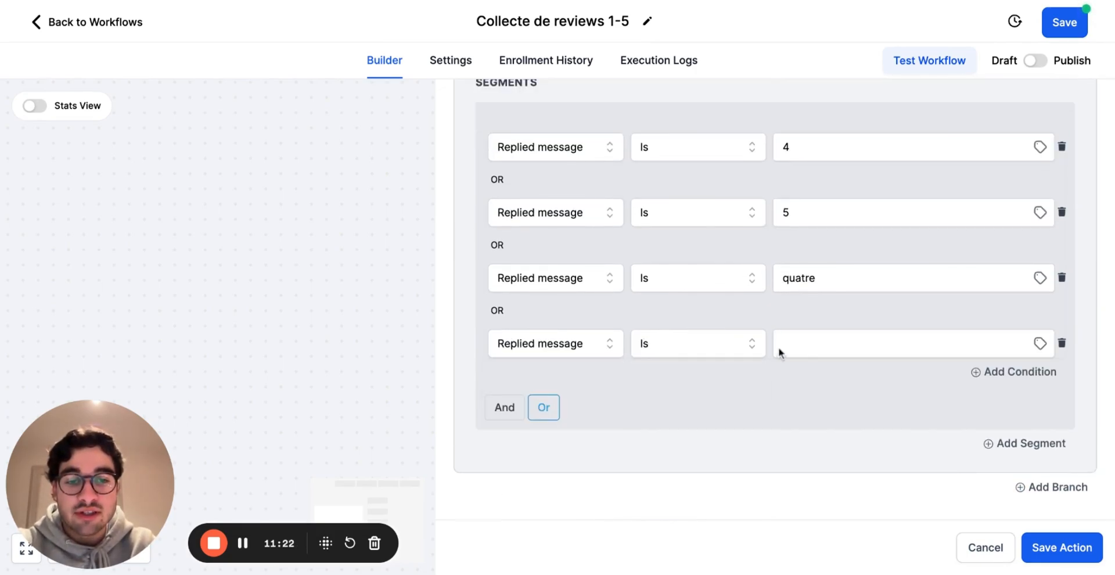
{"action": "type", "text": "cinq"}
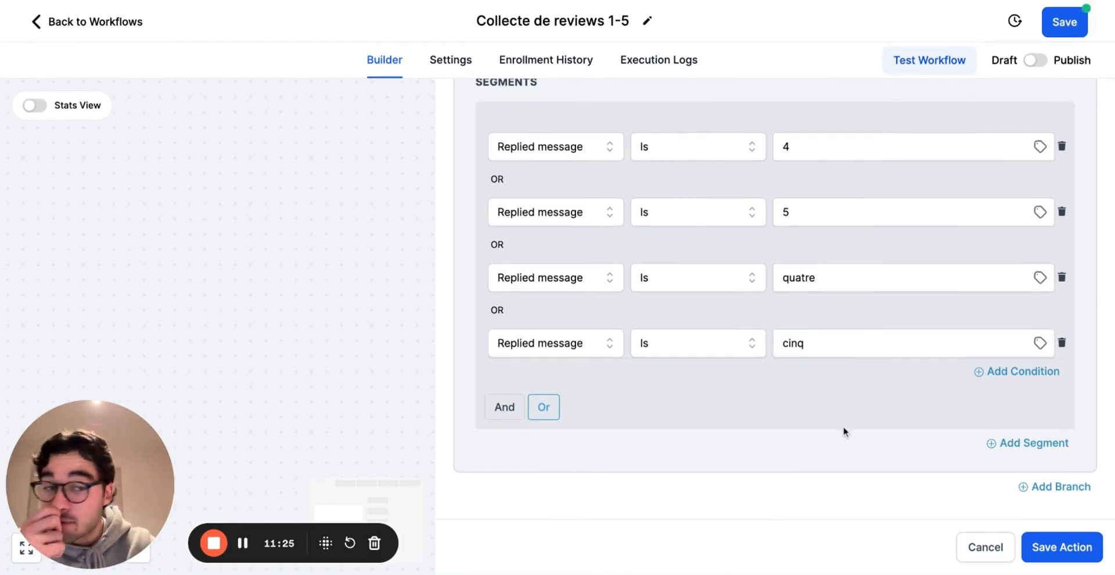
{"action": "left_click", "coordinate": [1062, 547]}
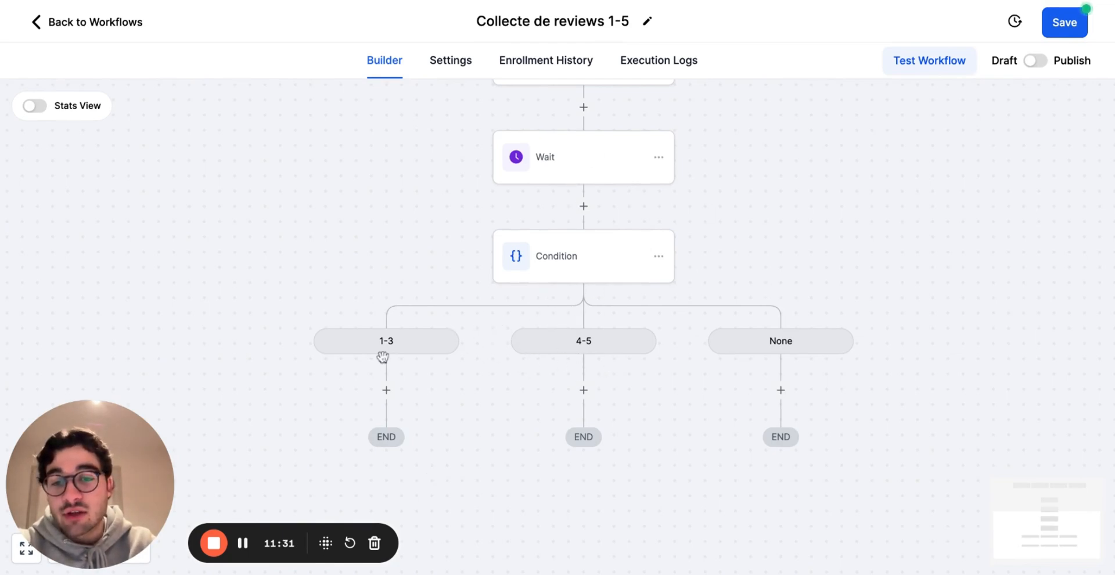
Add a Send SMS action to branch 1-3: "Désolé de l'entendre, nous allons communiquer à notre équipe et faire les ajustements. Merci de votre avis !".
{"action": "left_click", "coordinate": [386, 390]}
{"action": "scroll", "coordinate": [945, 348], "scroll_direction": "down", "scroll_amount": 5}
{"action": "scroll", "coordinate": [943, 395], "scroll_direction": "down", "scroll_amount": 4}
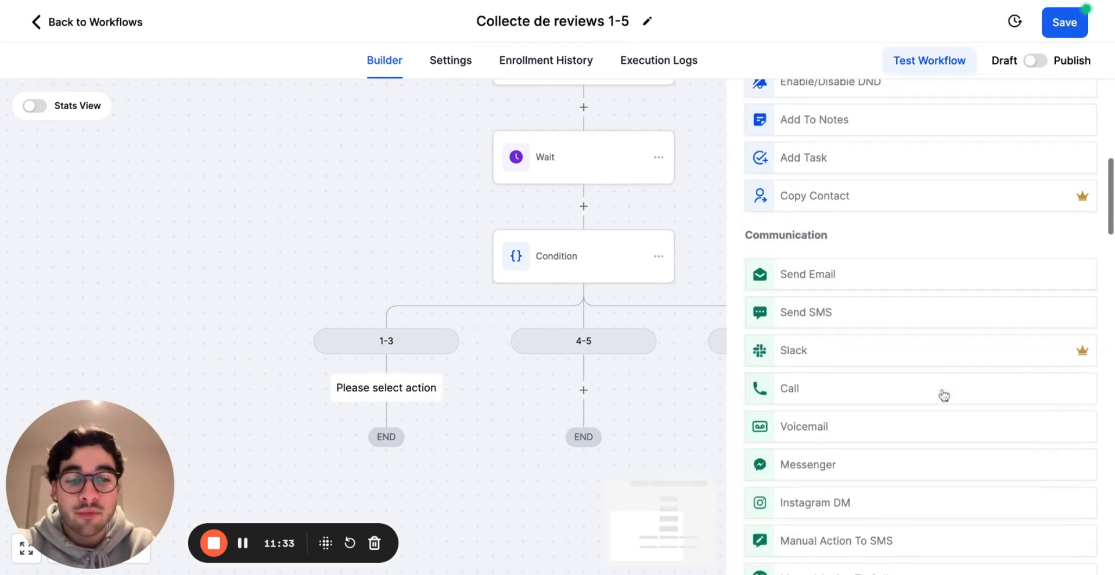
{"action": "left_click", "coordinate": [837, 312]}
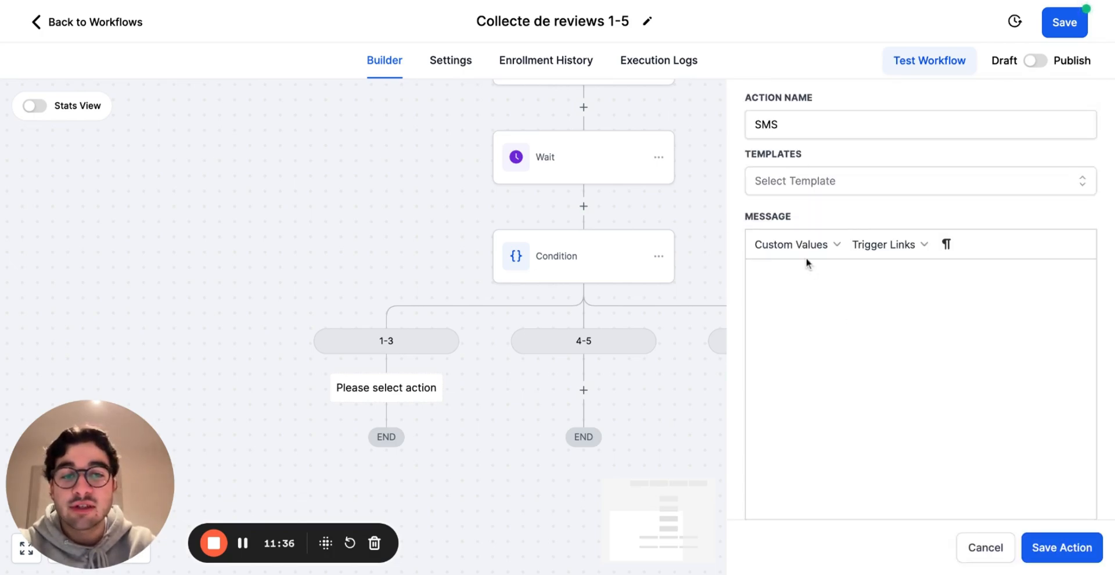
{"action": "type", "text": "Désolé de l'entendre, nous allons communiq"}
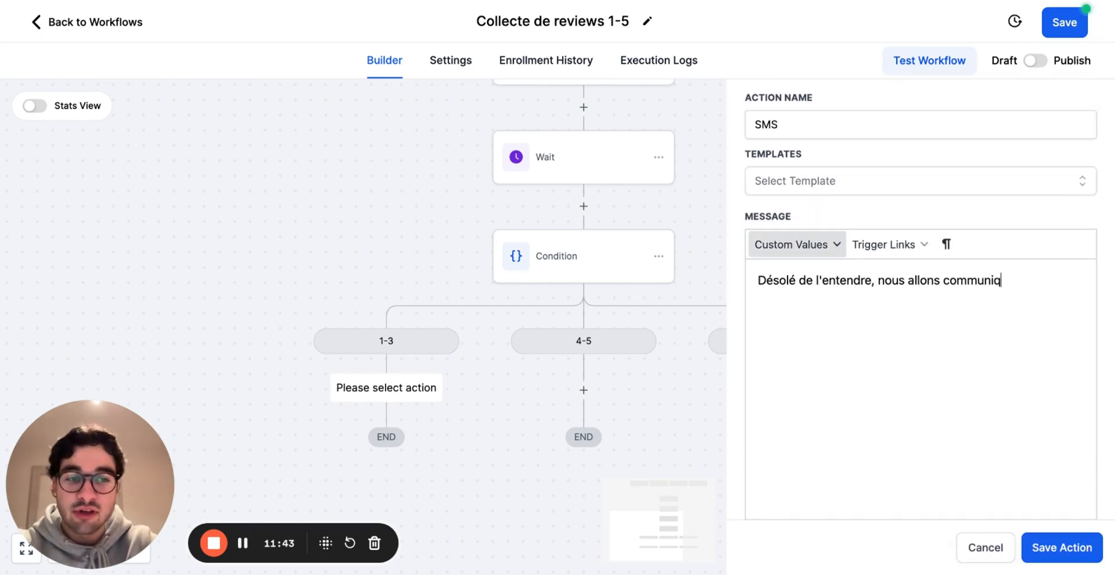
{"action": "type", "text": "uer à notre équi"}
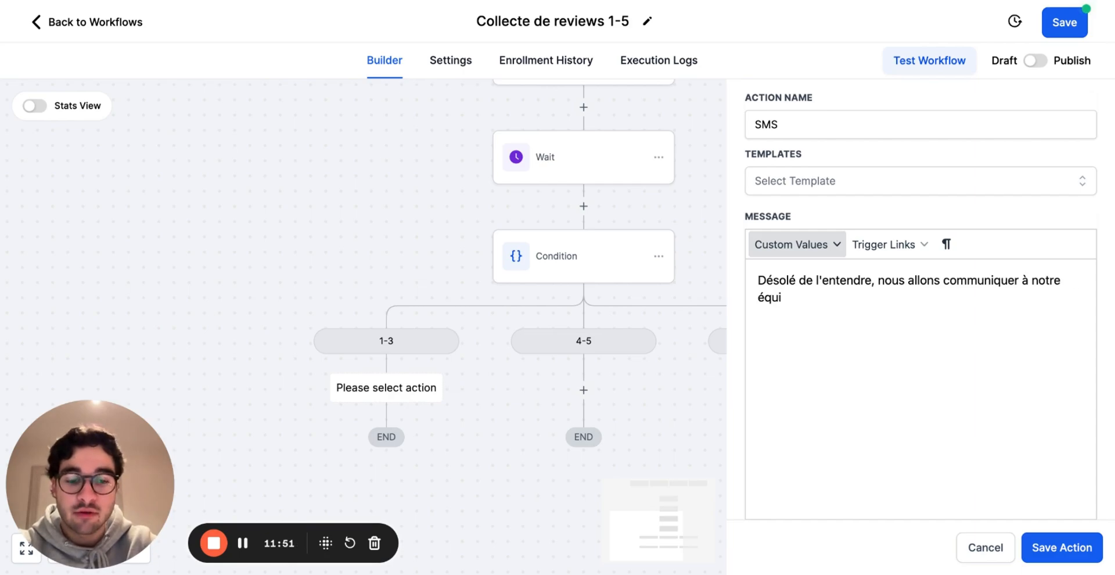
{"action": "type", "text": "pe et faire les ajustements. Merci d"}
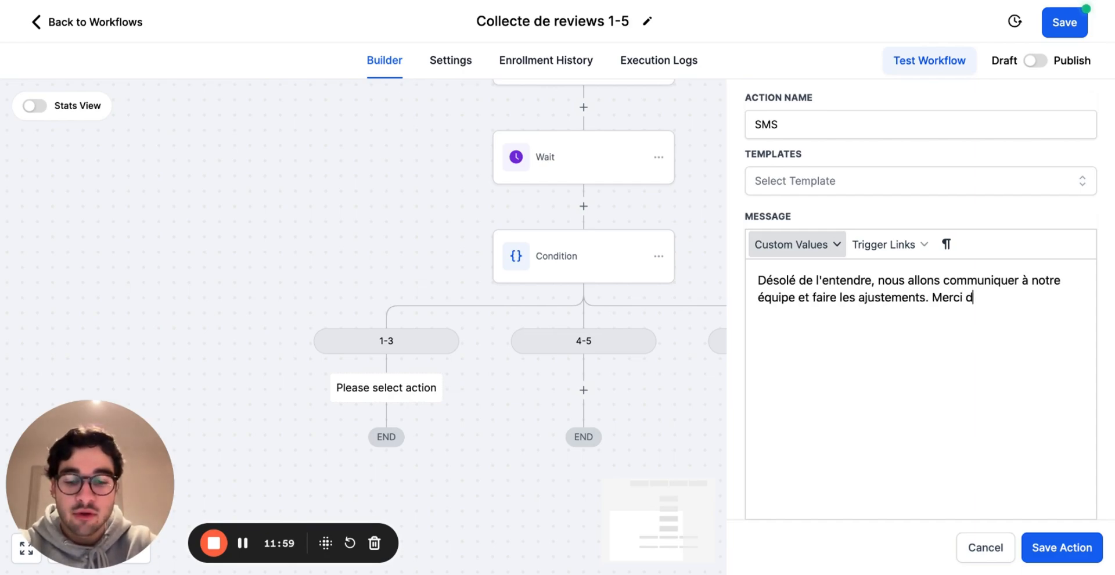
{"action": "type", "text": "e votre avis !"}
{"action": "left_click", "coordinate": [1061, 548]}
Add a Send Review Request action to the 4-5 branch with SMS as the review type.
{"action": "scroll", "coordinate": [463, 439], "scroll_direction": "down", "scroll_amount": 1}
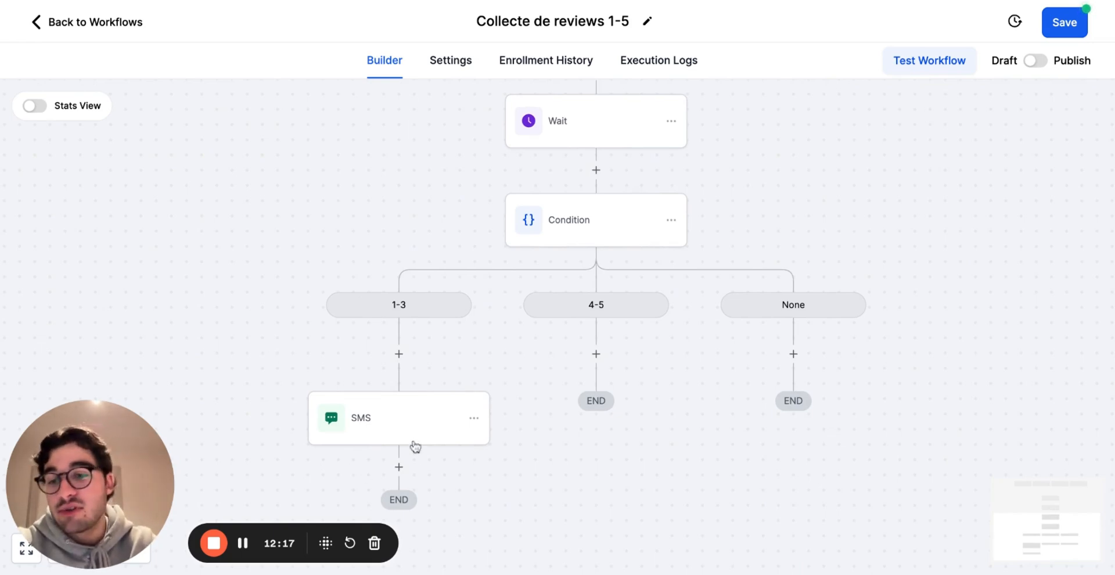
{"action": "left_click", "coordinate": [596, 354]}
{"action": "scroll", "coordinate": [867, 432], "scroll_direction": "down", "scroll_amount": 10}
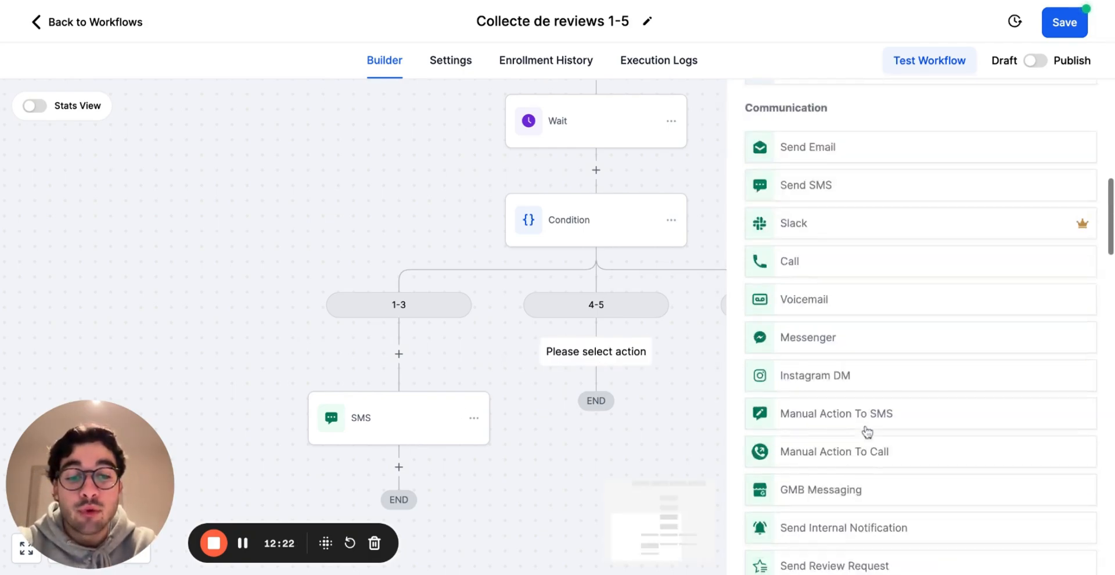
{"action": "left_click", "coordinate": [825, 473]}
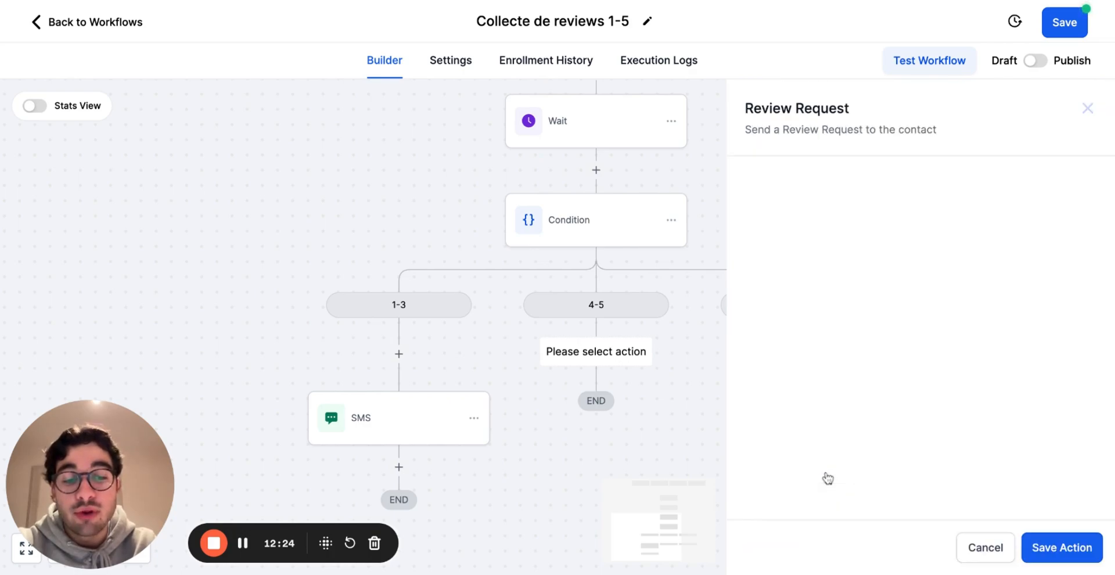
{"action": "left_click", "coordinate": [807, 289]}
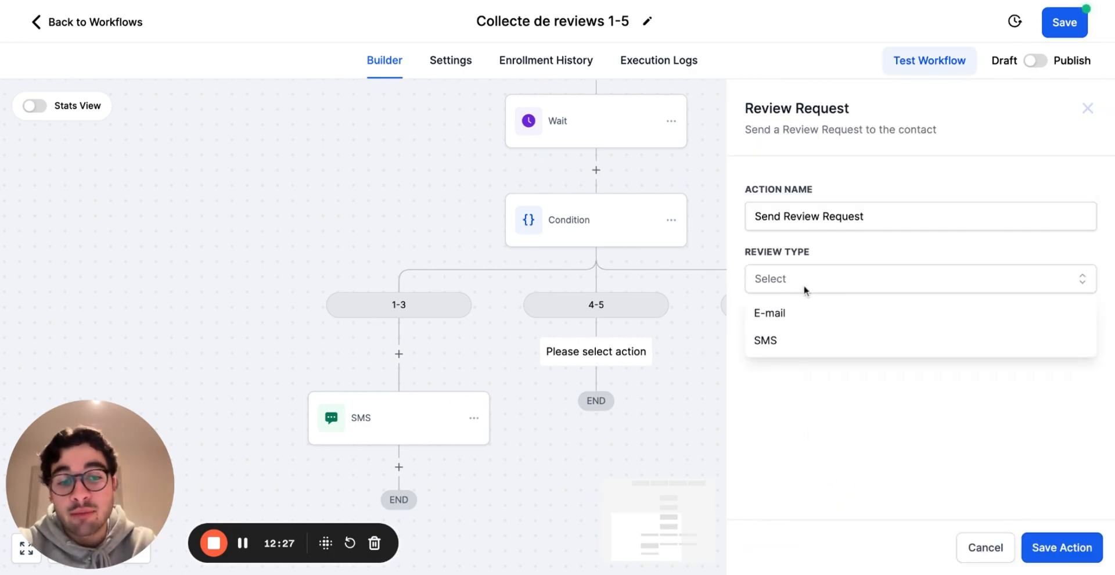
{"action": "left_click", "coordinate": [800, 348]}
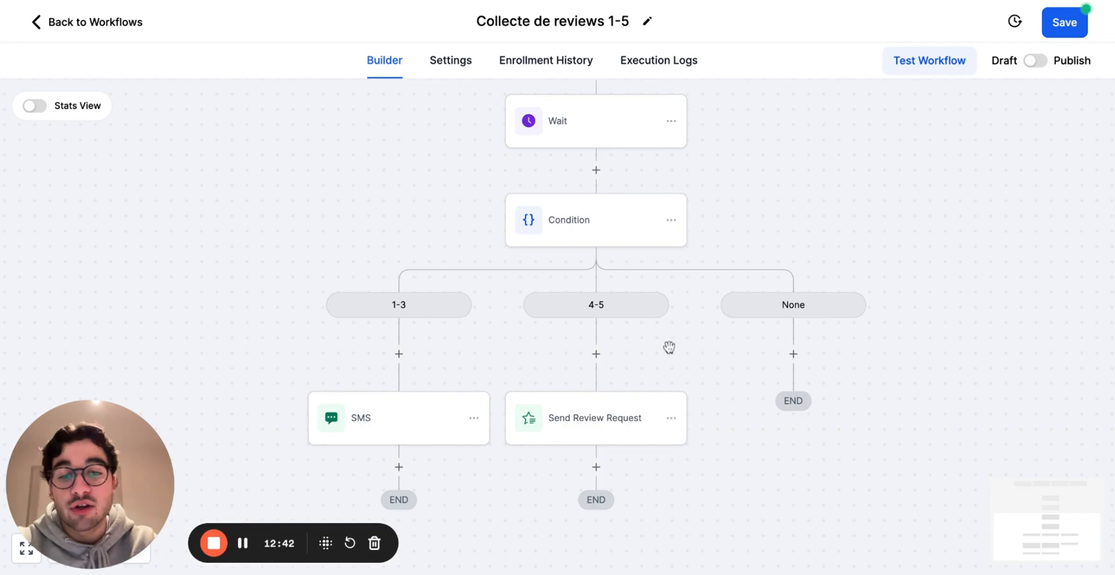
Add a Send SMS action to the None branch, starting its message with "Hey" and the contact's first name custom value.
{"action": "scroll", "coordinate": [669, 347], "scroll_direction": "down", "scroll_amount": 2}
{"action": "left_click", "coordinate": [784, 301]}
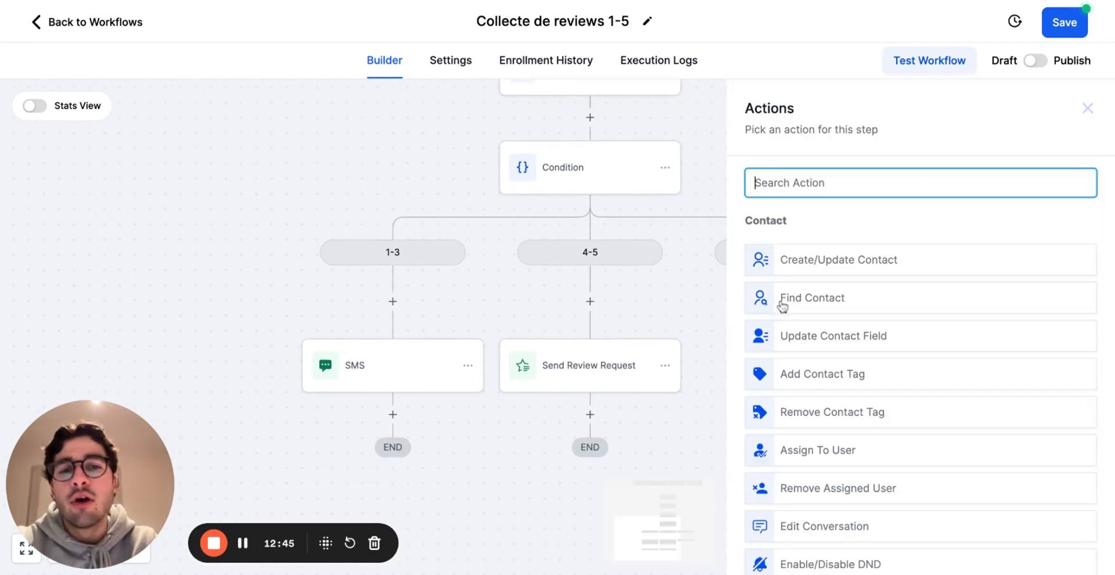
{"action": "scroll", "coordinate": [852, 324], "scroll_direction": "down", "scroll_amount": 9}
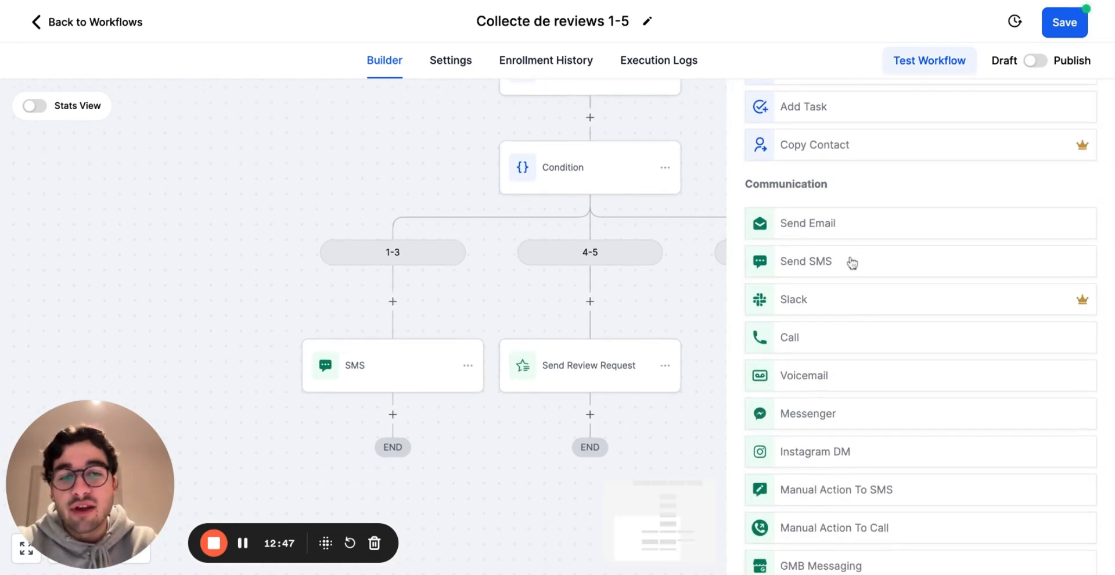
{"action": "left_click", "coordinate": [851, 263]}
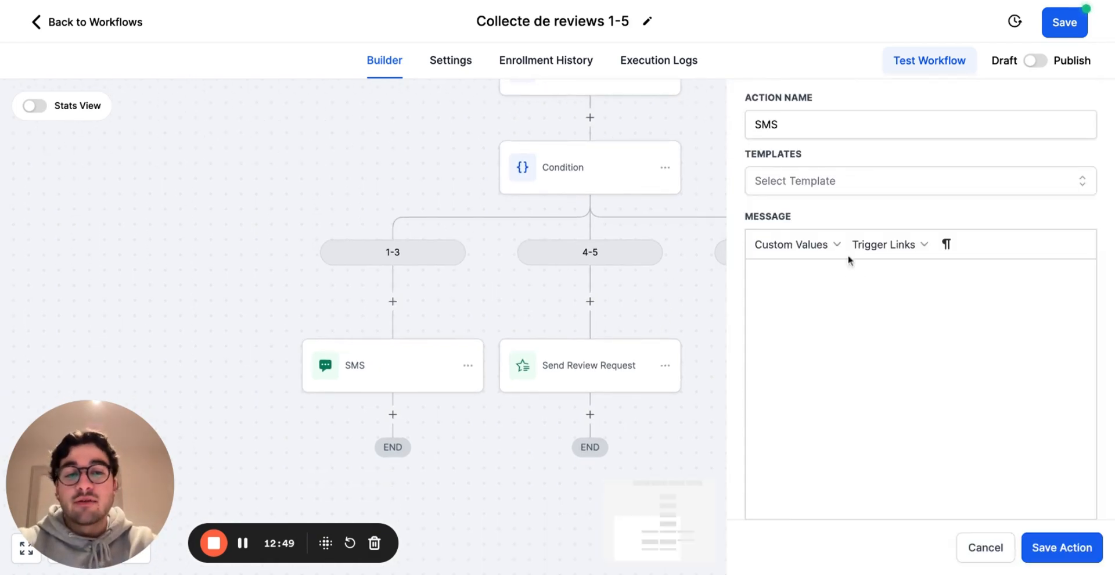
{"action": "left_click", "coordinate": [822, 277]}
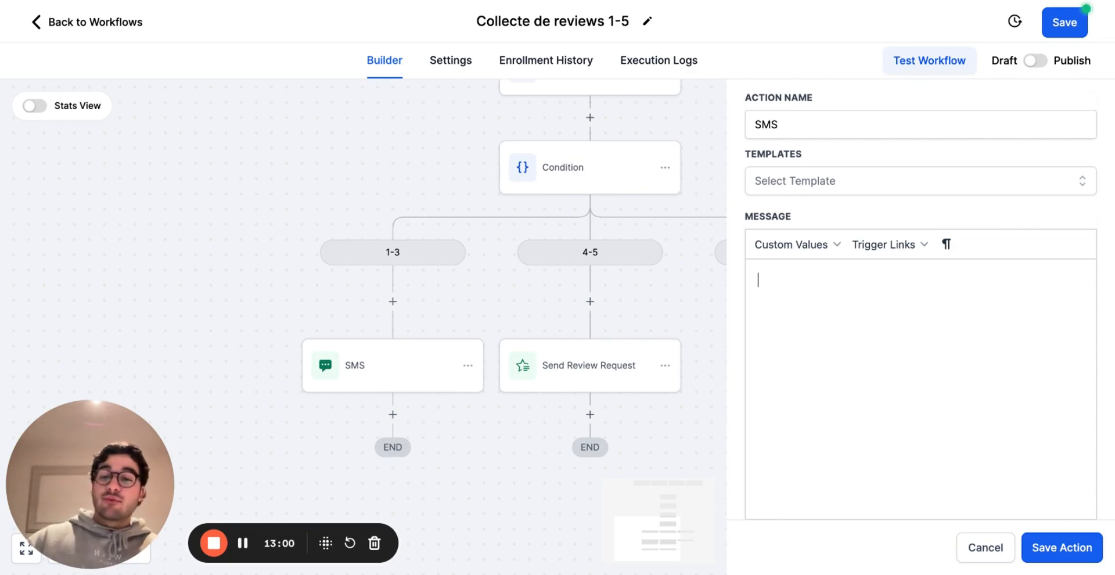
{"action": "type", "text": "Hey"}
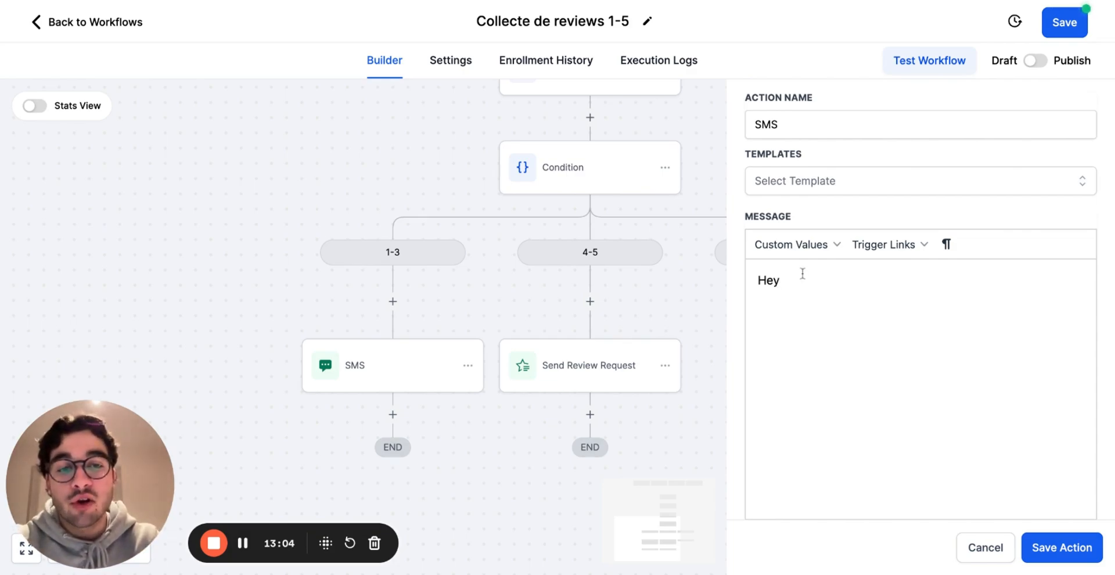
{"action": "left_click", "coordinate": [808, 244]}
{"action": "mouse_move", "coordinate": [829, 274]}
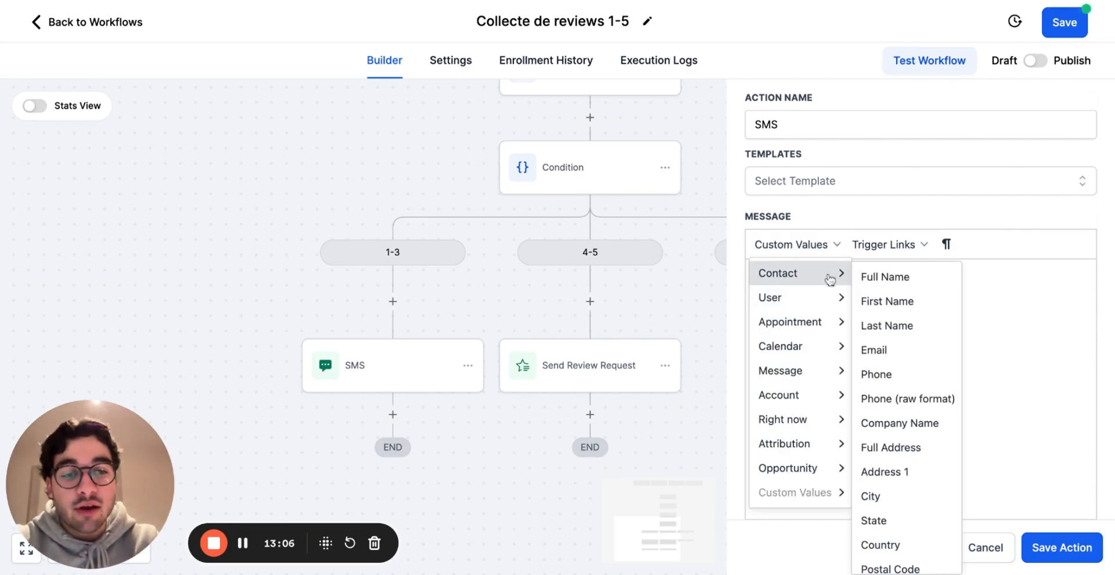
{"action": "left_click", "coordinate": [883, 301]}
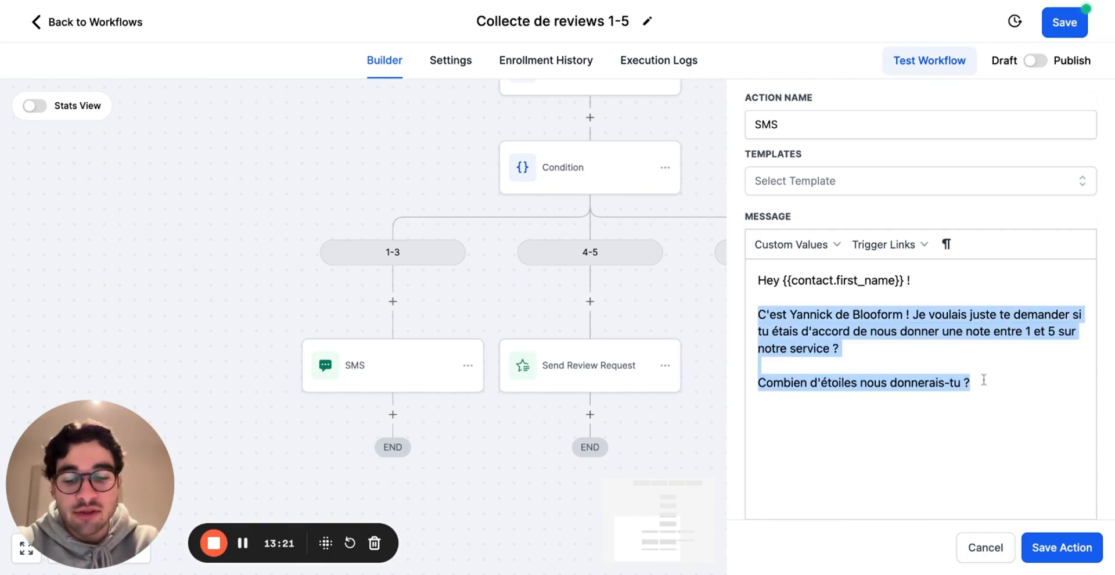
Write the Blooform follow-up text asking for a rating between 1 and 5, ending "Combien d'étoiles nous donnerais-tu ?", and save the SMS action.
{"action": "type", "text": "C'est Yannick de Blooform ! Je voulais juste faire un suivi et te demander si tu étais d'accord de nous donner une note entre 1 et 5 sur notre service ?  Combien d'étoiles nous donnerais-tu ?"}
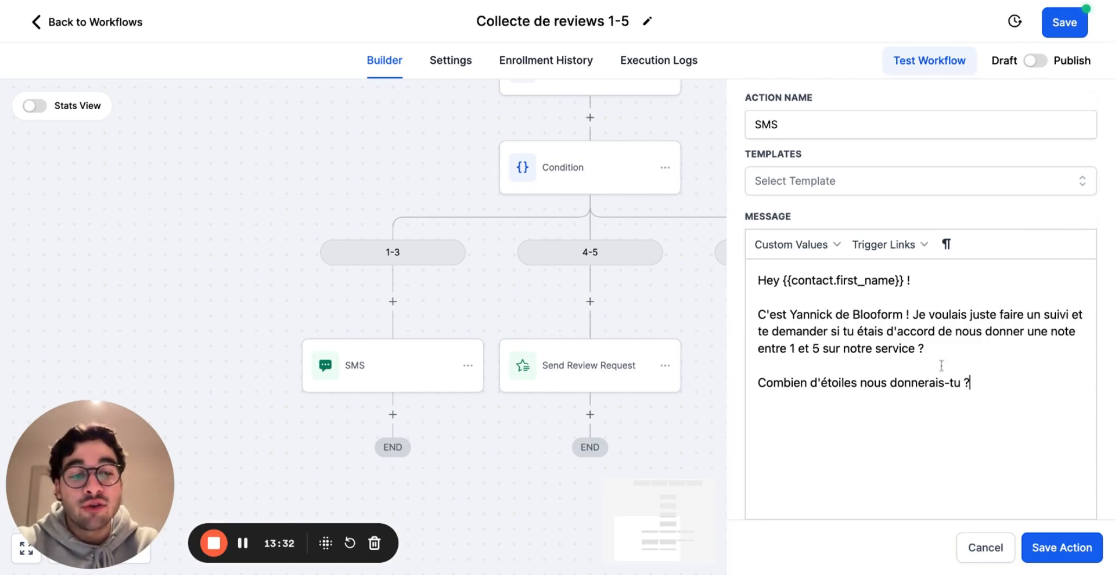
{"action": "left_click_drag", "start_coordinate": [789, 348], "coordinate": [819, 348]}
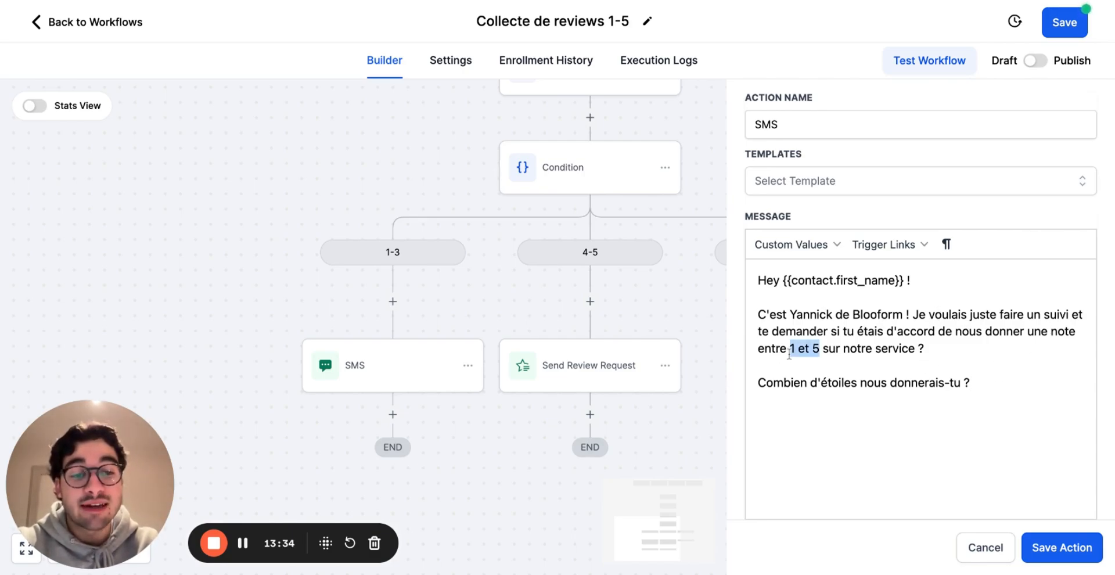
{"action": "left_click", "coordinate": [1061, 546]}
{"action": "scroll", "coordinate": [929, 371], "scroll_direction": "right", "scroll_amount": 3}
{"action": "scroll", "coordinate": [929, 372], "scroll_direction": "down", "scroll_amount": 2}
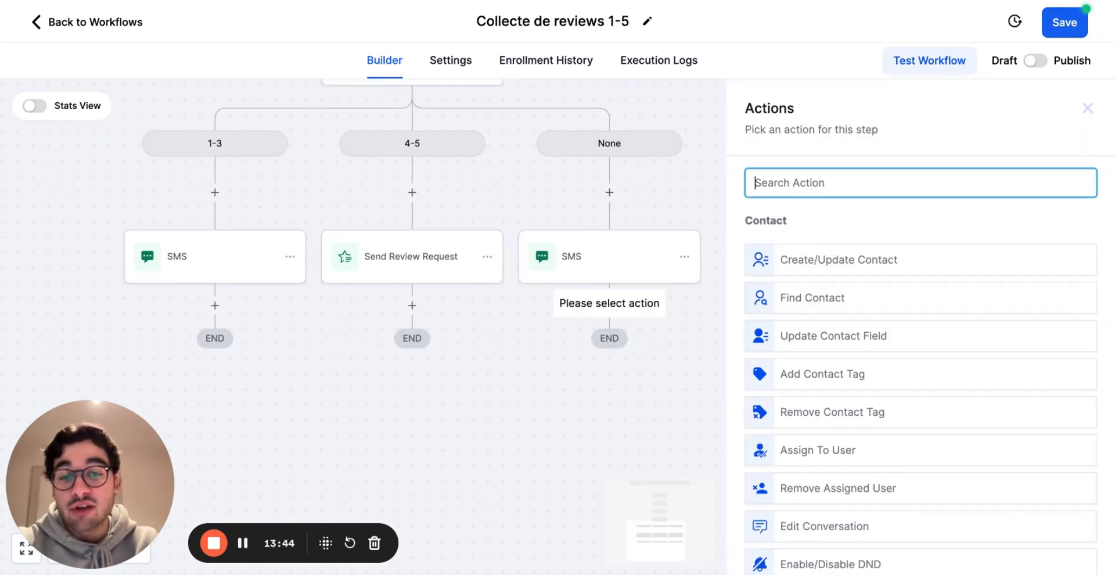
{"action": "left_click", "coordinate": [1086, 108]}
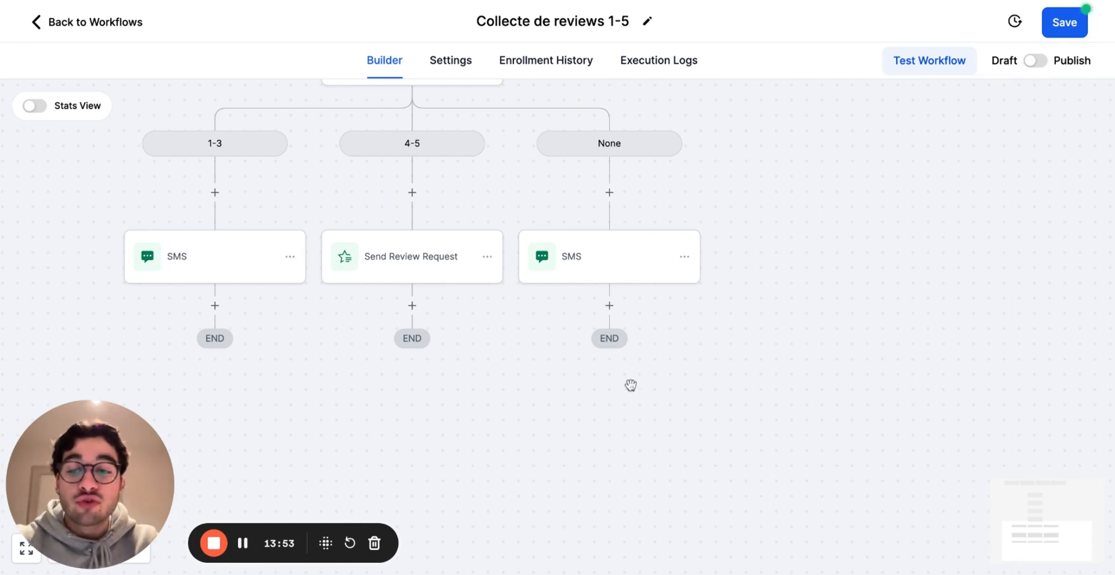
Copy all actions from the Wait step above the condition onward to below the SMS in the None branch.
{"action": "scroll", "coordinate": [631, 387], "scroll_direction": "up", "scroll_amount": 1}
{"action": "left_click_drag", "start_coordinate": [632, 388], "coordinate": [633, 386]}
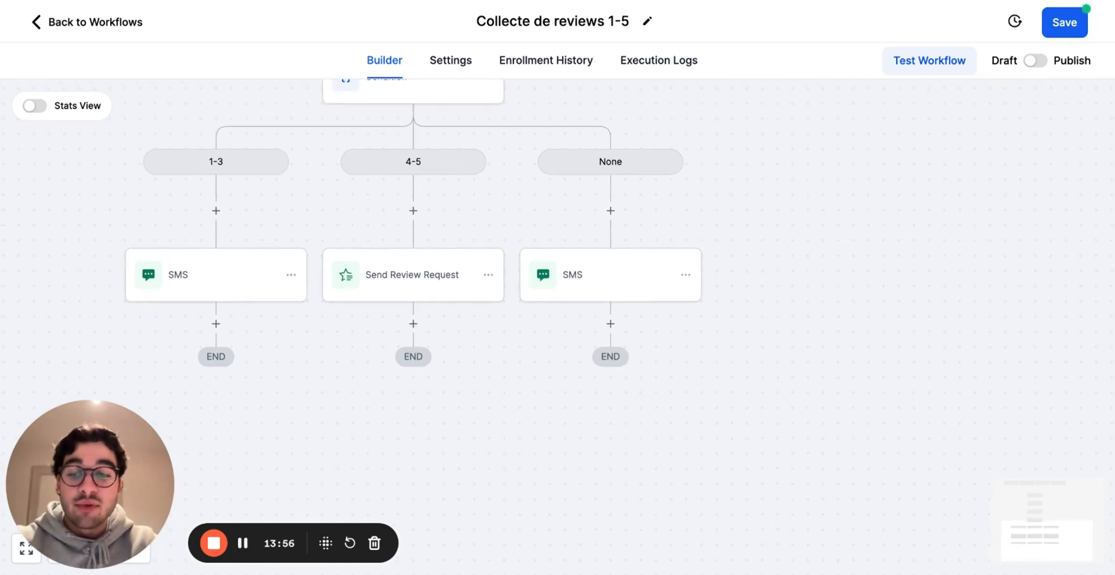
{"action": "scroll", "coordinate": [543, 170], "scroll_direction": "up", "scroll_amount": 8}
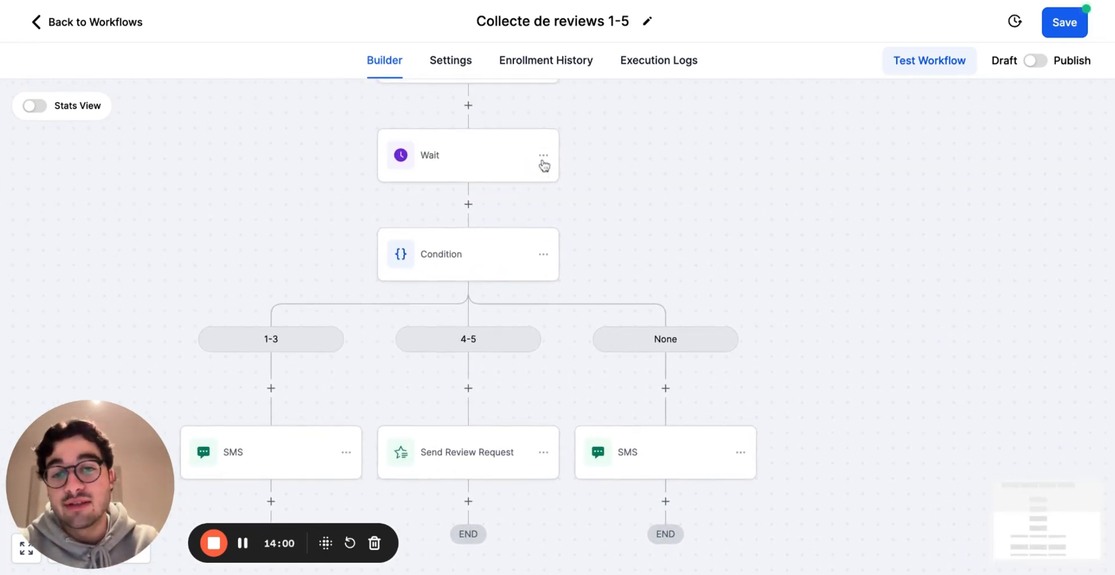
{"action": "left_click", "coordinate": [544, 155]}
{"action": "mouse_move", "coordinate": [598, 216]}
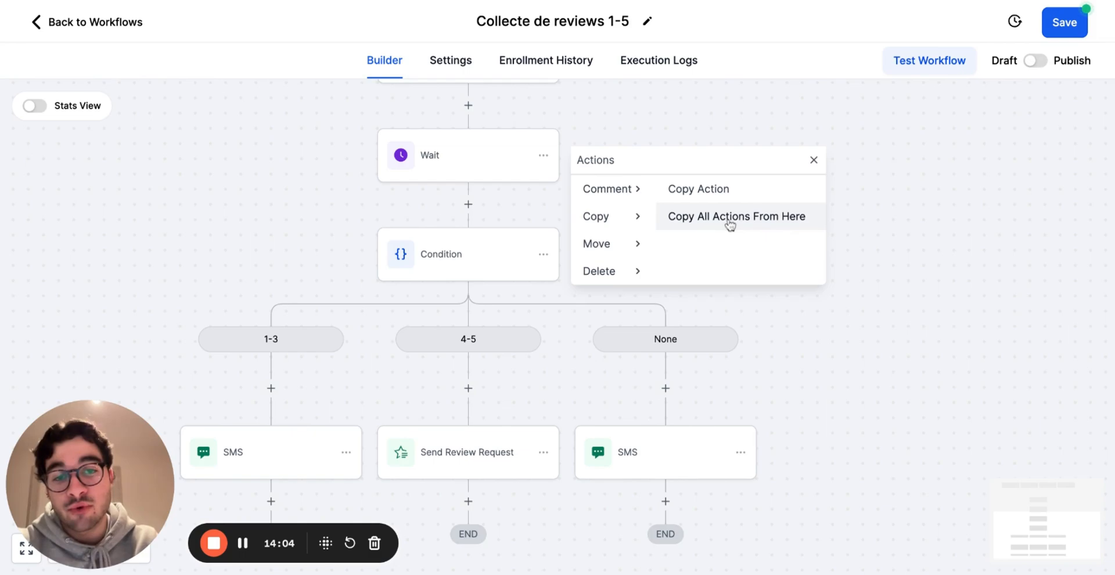
{"action": "left_click", "coordinate": [730, 219]}
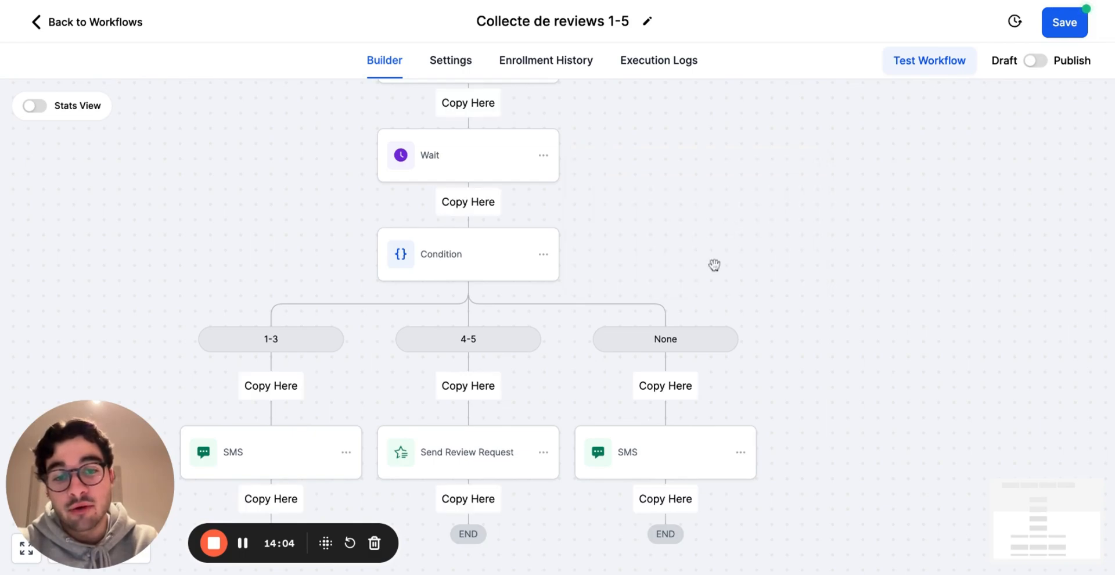
{"action": "scroll", "coordinate": [667, 240], "scroll_direction": "down", "scroll_amount": 1}
{"action": "scroll", "coordinate": [650, 360], "scroll_direction": "down", "scroll_amount": 4}
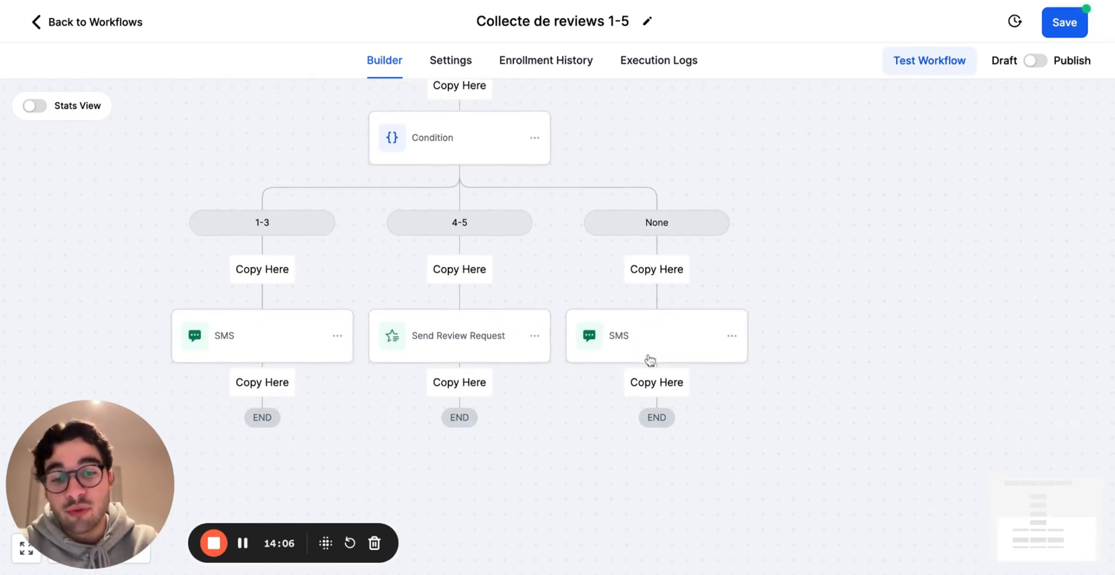
{"action": "left_click", "coordinate": [660, 385]}
Copy all actions from the second Wait step onward to below the SMS in the second condition's None branch.
{"action": "scroll", "coordinate": [699, 178], "scroll_direction": "up", "scroll_amount": 1}
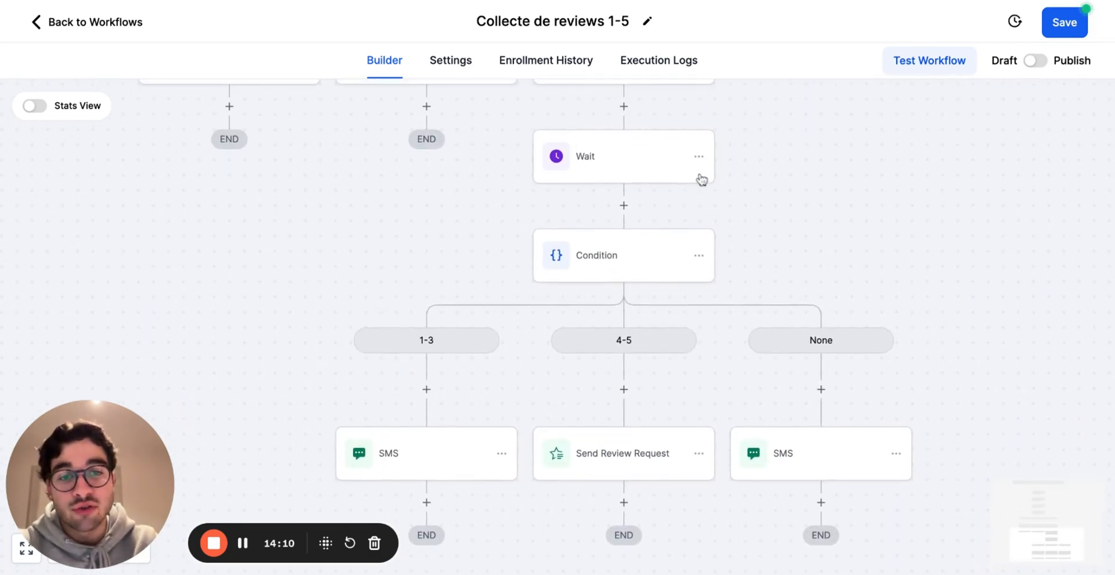
{"action": "left_click", "coordinate": [699, 158]}
{"action": "mouse_move", "coordinate": [766, 218]}
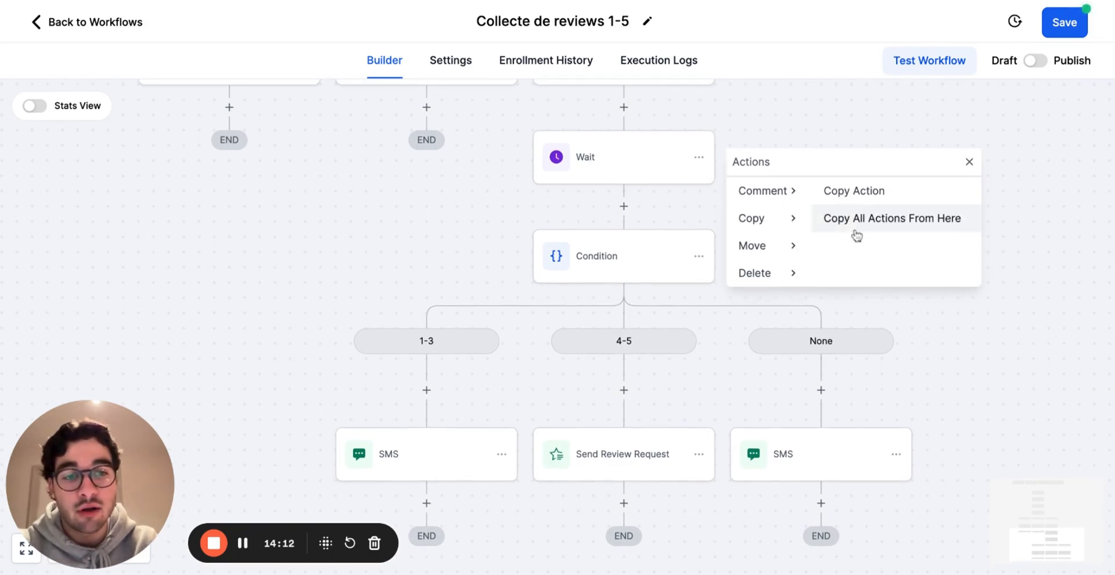
{"action": "left_click", "coordinate": [856, 226]}
{"action": "scroll", "coordinate": [819, 293], "scroll_direction": "down", "scroll_amount": 2}
{"action": "left_click", "coordinate": [783, 393]}
{"action": "scroll", "coordinate": [681, 414], "scroll_direction": "down", "scroll_amount": 3}
{"action": "scroll", "coordinate": [681, 415], "scroll_direction": "down", "scroll_amount": 5}
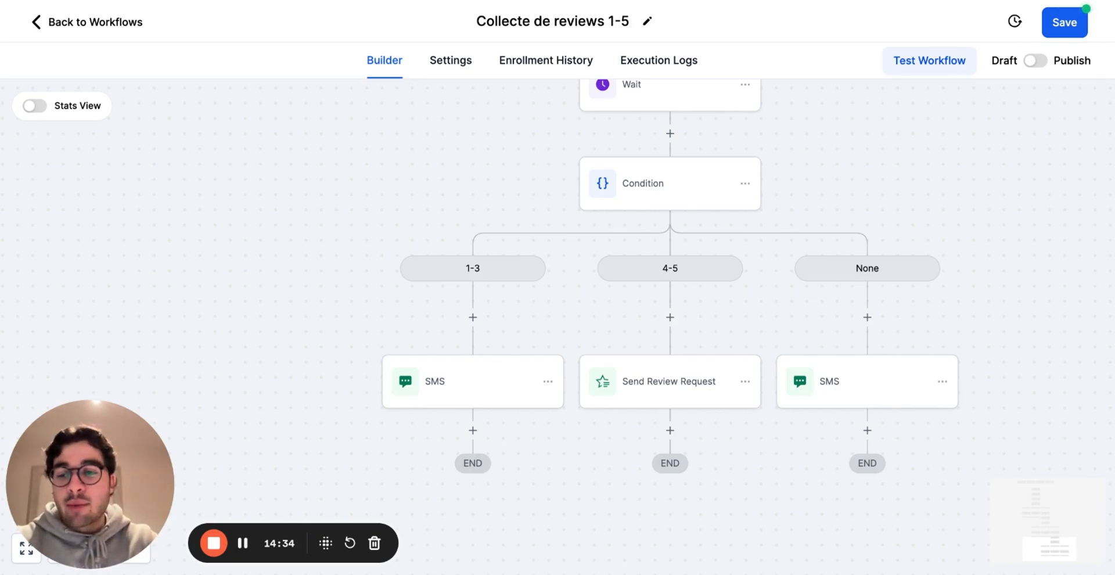
{"action": "scroll", "coordinate": [617, 293], "scroll_direction": "down", "scroll_amount": 5}
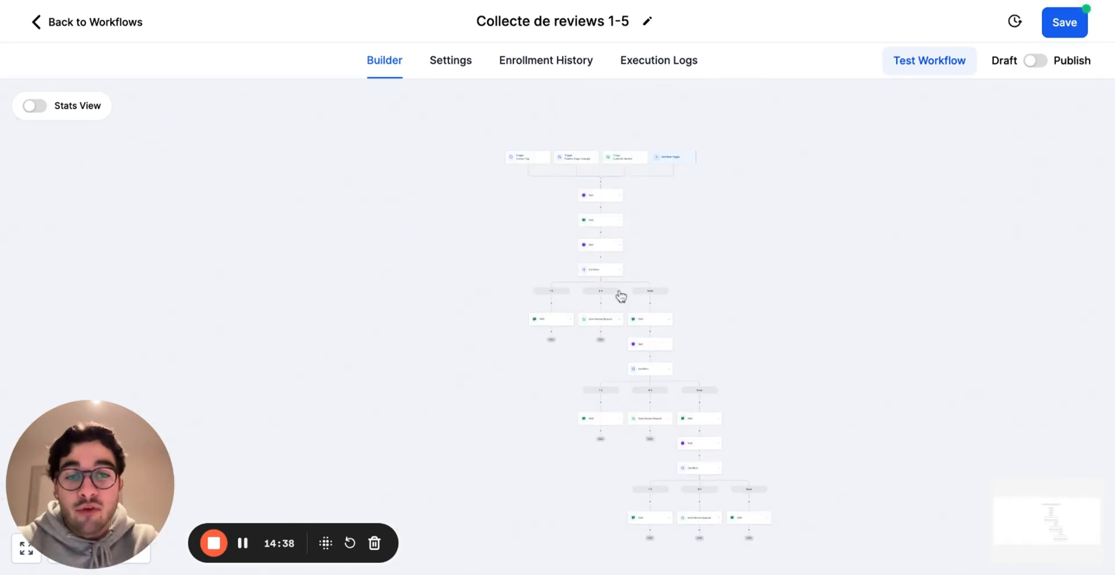
{"action": "left_click_drag", "start_coordinate": [717, 333], "coordinate": [703, 317]}
{"action": "scroll", "coordinate": [702, 317], "scroll_direction": "up", "scroll_amount": 3}
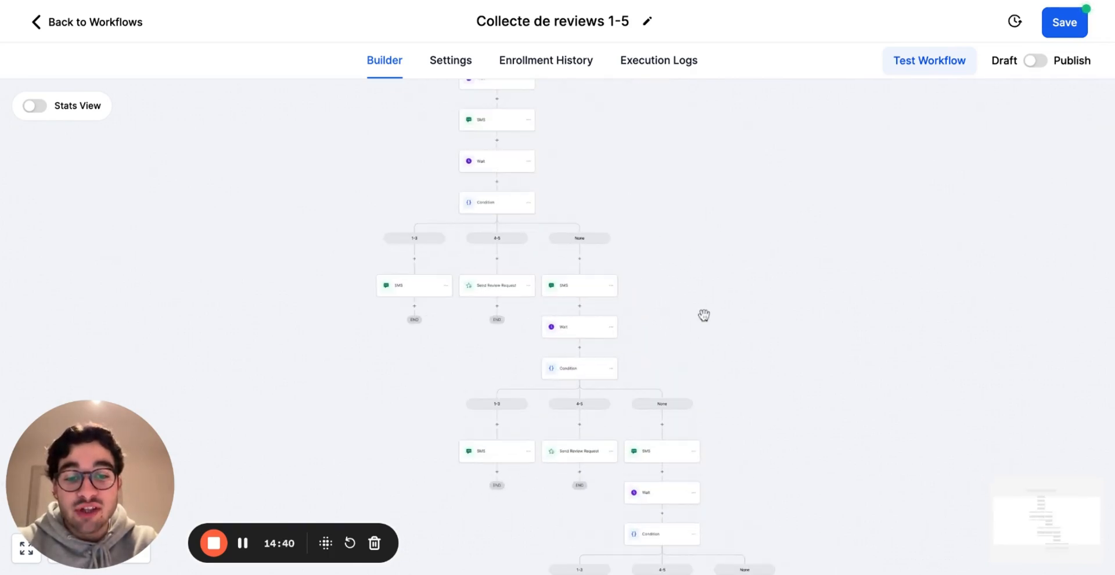
Check the settings of the Contact Tag trigger at the start of the workflow and close them unchanged.
{"action": "left_click_drag", "start_coordinate": [675, 221], "coordinate": [674, 350]}
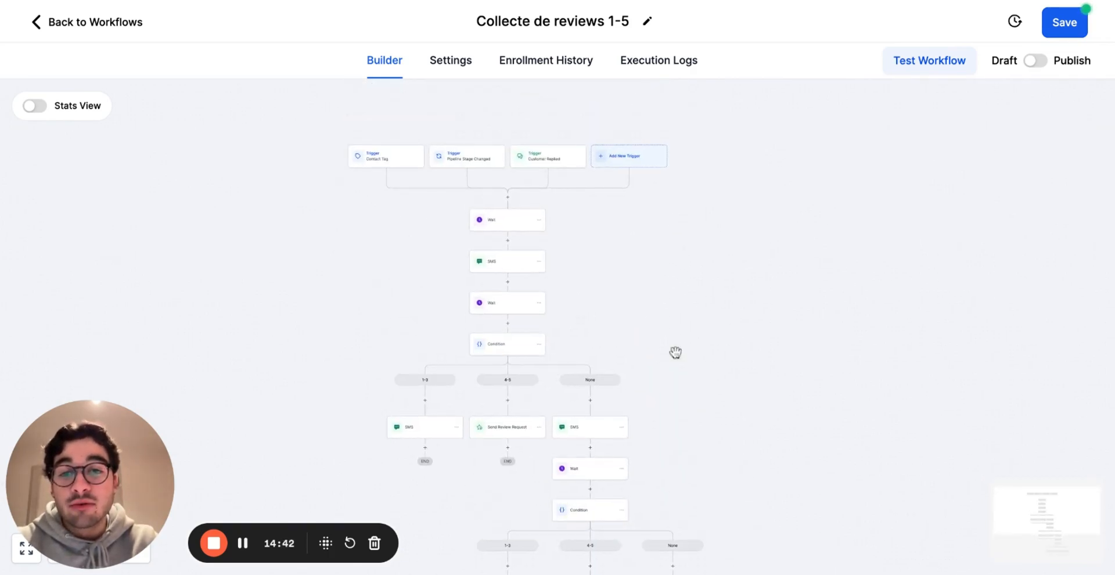
{"action": "scroll", "coordinate": [361, 167], "scroll_direction": "up", "scroll_amount": 3}
{"action": "scroll", "coordinate": [324, 171], "scroll_direction": "up", "scroll_amount": 3}
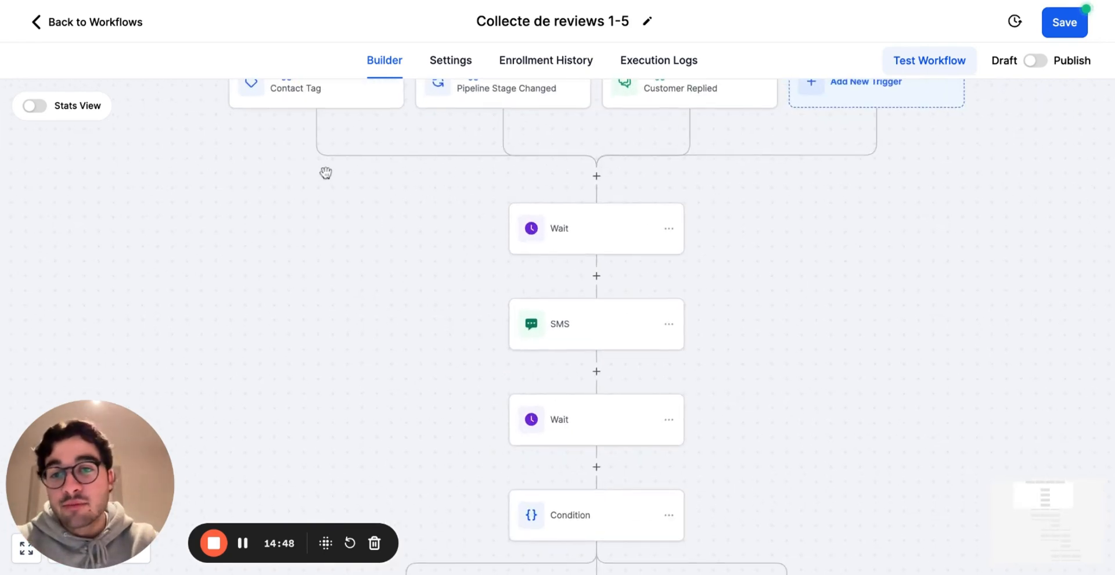
{"action": "scroll", "coordinate": [288, 162], "scroll_direction": "up", "scroll_amount": 2}
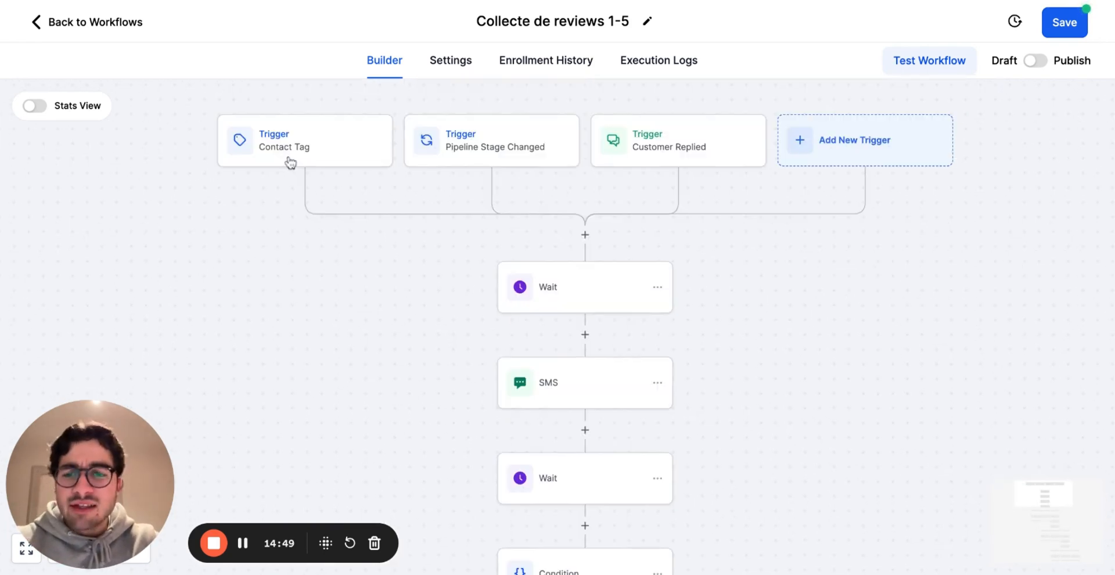
{"action": "left_click", "coordinate": [324, 152]}
{"action": "left_click", "coordinate": [1086, 108]}
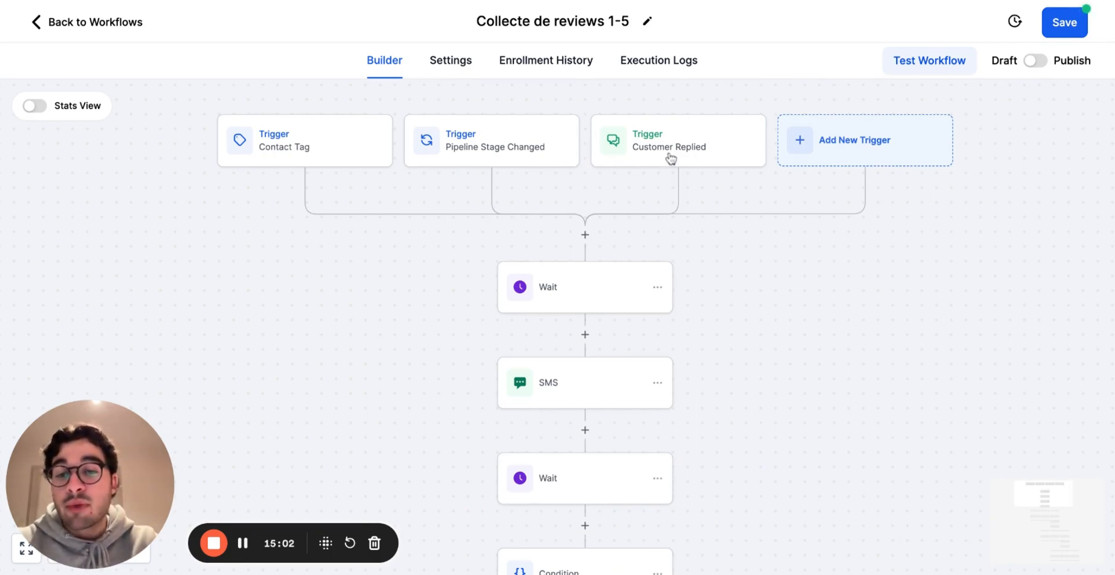
Review the workflow from the first Wait action through the 1-3, 4-5 and None branches down to the last follow-up SMS.
{"action": "scroll", "coordinate": [732, 273], "scroll_direction": "down", "scroll_amount": 1}
{"action": "scroll", "coordinate": [613, 255], "scroll_direction": "down", "scroll_amount": 2}
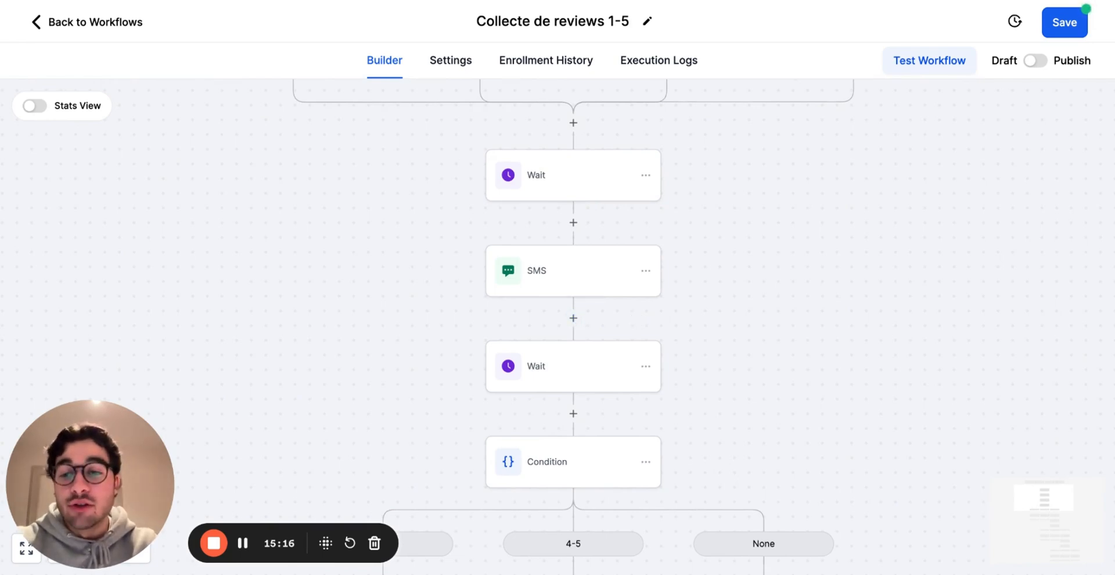
{"action": "scroll", "coordinate": [650, 304], "scroll_direction": "down", "scroll_amount": 2}
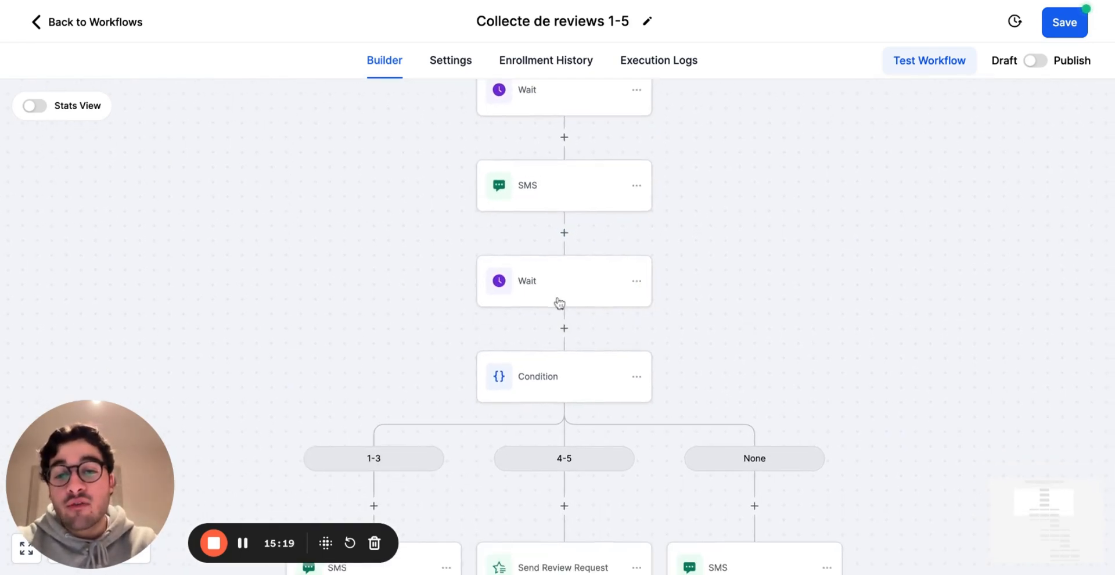
{"action": "scroll", "coordinate": [559, 302], "scroll_direction": "down", "scroll_amount": 5}
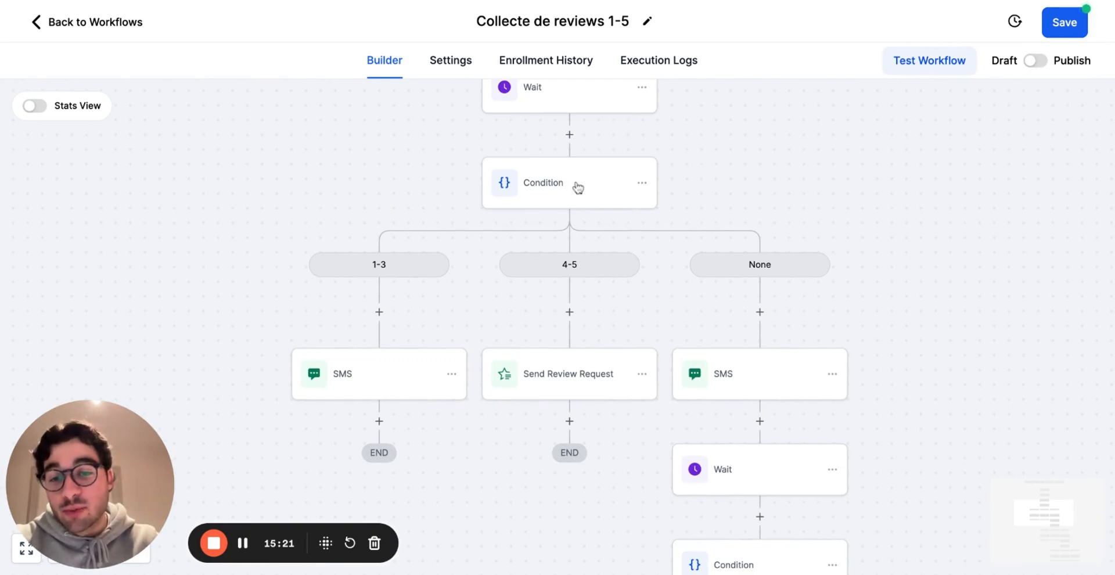
{"action": "scroll", "coordinate": [555, 386], "scroll_direction": "down", "scroll_amount": 1}
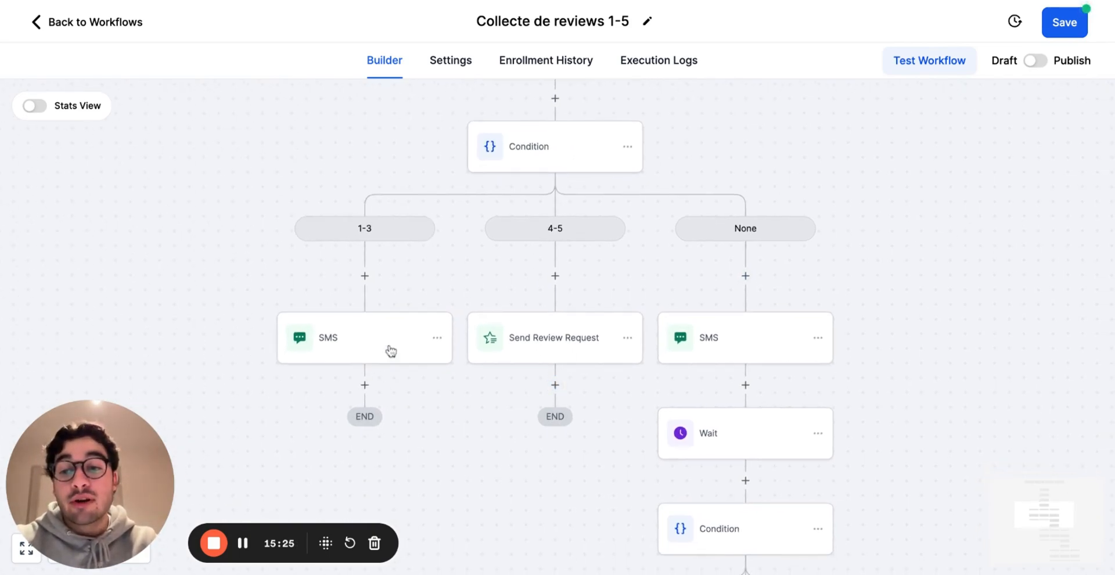
{"action": "scroll", "coordinate": [527, 242], "scroll_direction": "right", "scroll_amount": 1}
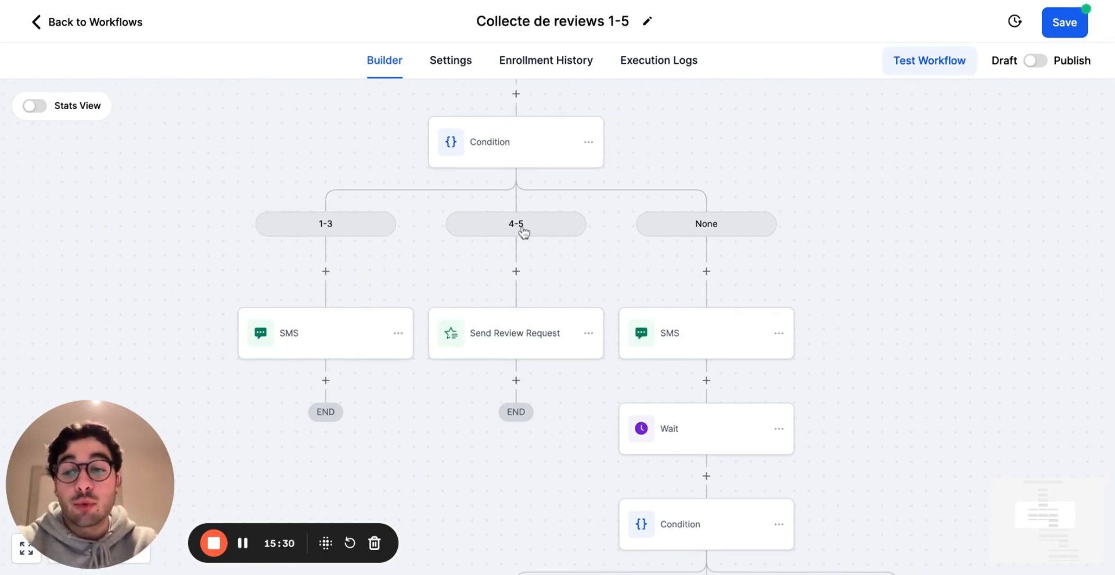
{"action": "scroll", "coordinate": [852, 228], "scroll_direction": "right", "scroll_amount": 5}
{"action": "scroll", "coordinate": [851, 228], "scroll_direction": "down", "scroll_amount": 3}
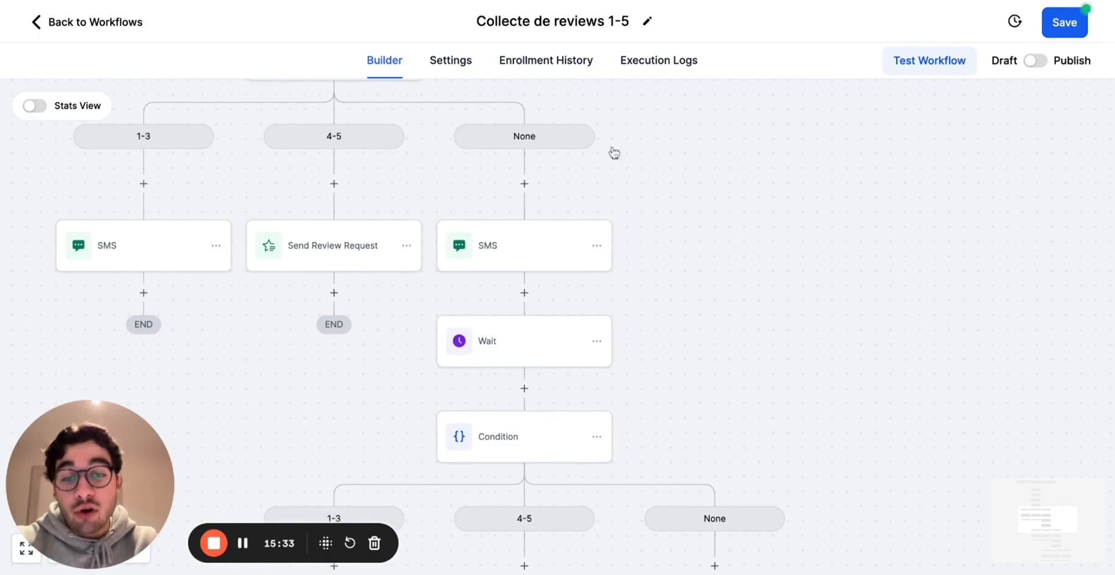
{"action": "scroll", "coordinate": [696, 343], "scroll_direction": "down", "scroll_amount": 8}
{"action": "scroll", "coordinate": [697, 344], "scroll_direction": "right", "scroll_amount": 1}
{"action": "scroll", "coordinate": [626, 148], "scroll_direction": "up", "scroll_amount": 8}
{"action": "scroll", "coordinate": [626, 148], "scroll_direction": "left", "scroll_amount": 4}
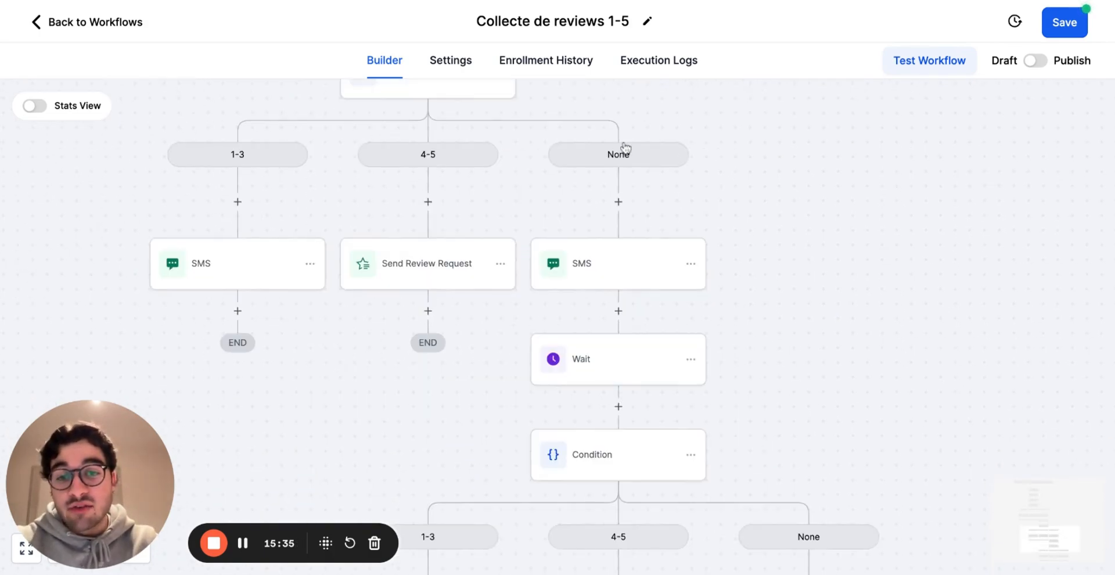
{"action": "scroll", "coordinate": [809, 311], "scroll_direction": "down", "scroll_amount": 10}
{"action": "scroll", "coordinate": [866, 311], "scroll_direction": "right", "scroll_amount": 3}
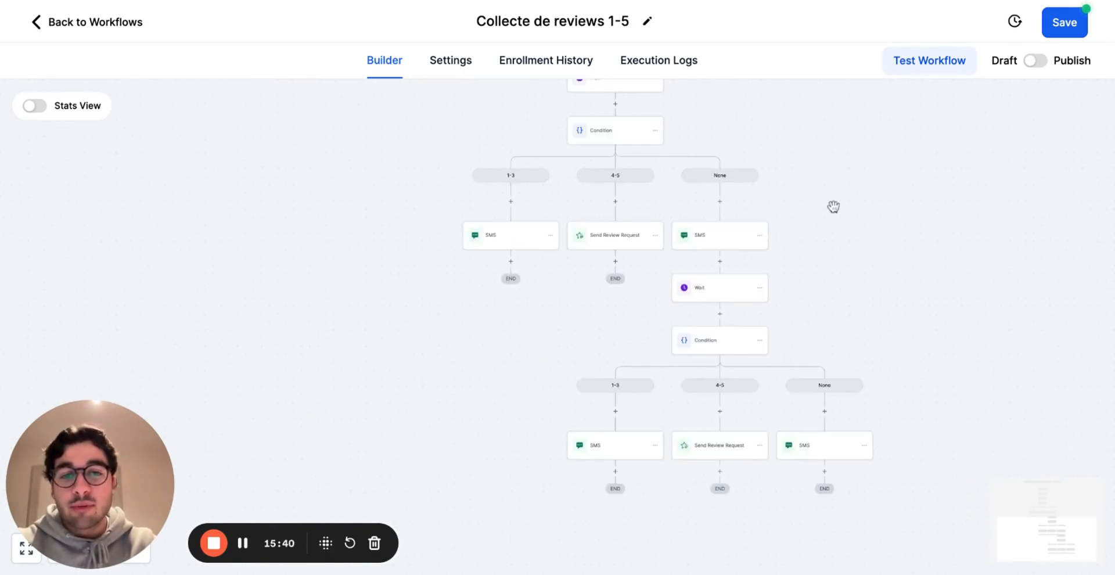
{"action": "scroll", "coordinate": [833, 207], "scroll_direction": "right", "scroll_amount": 4}
{"action": "scroll", "coordinate": [833, 207], "scroll_direction": "down", "scroll_amount": 1}
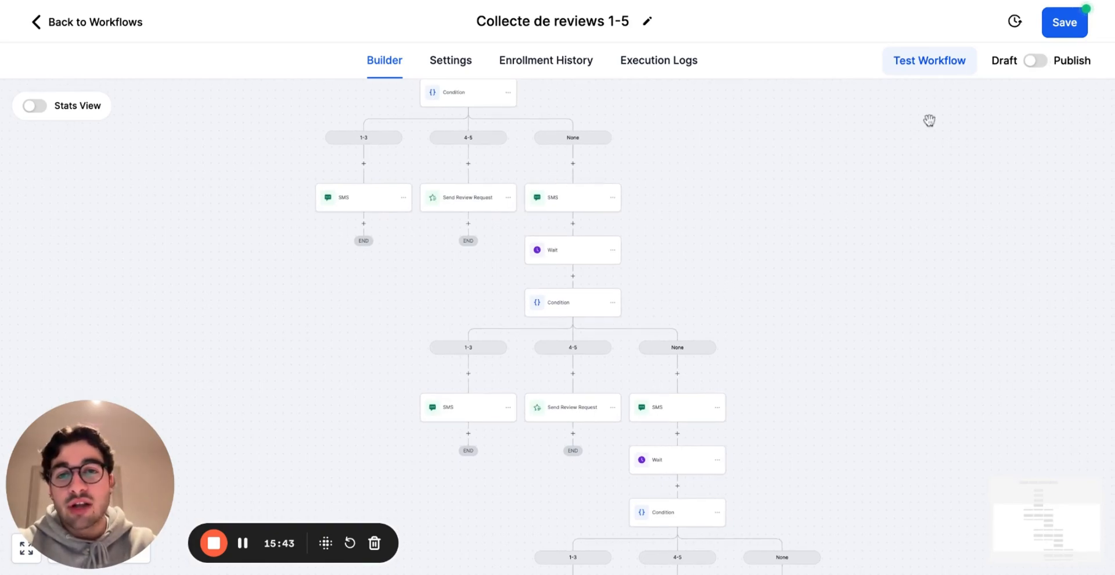
Switch the workflow from Draft to Publish and save it.
{"action": "left_click", "coordinate": [1033, 64]}
{"action": "left_click", "coordinate": [1074, 28]}
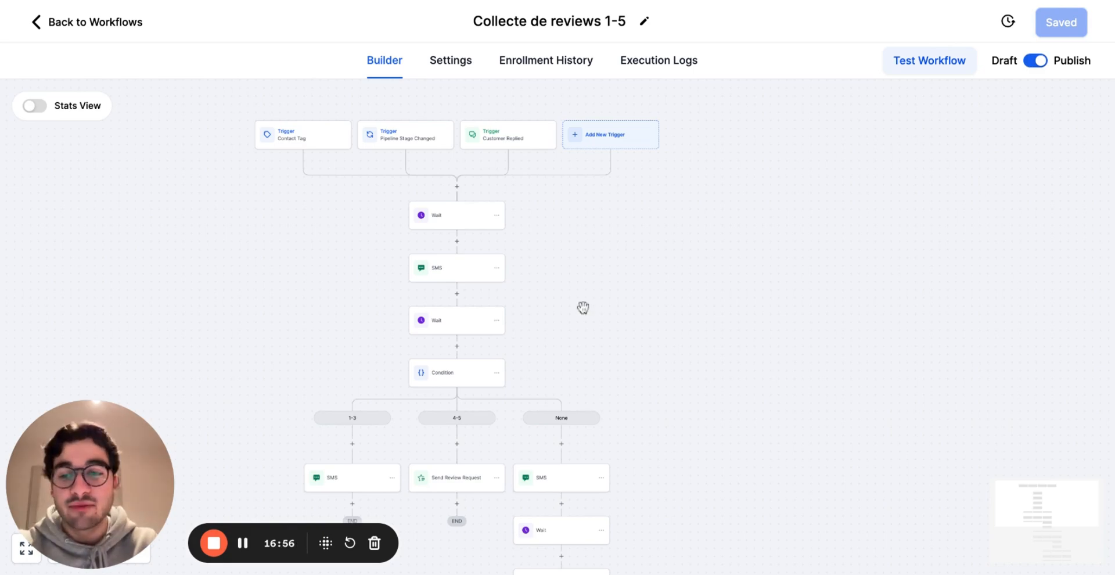
{"action": "scroll", "coordinate": [589, 303], "scroll_direction": "left", "scroll_amount": 2}
{"action": "scroll", "coordinate": [589, 303], "scroll_direction": "down", "scroll_amount": 1}
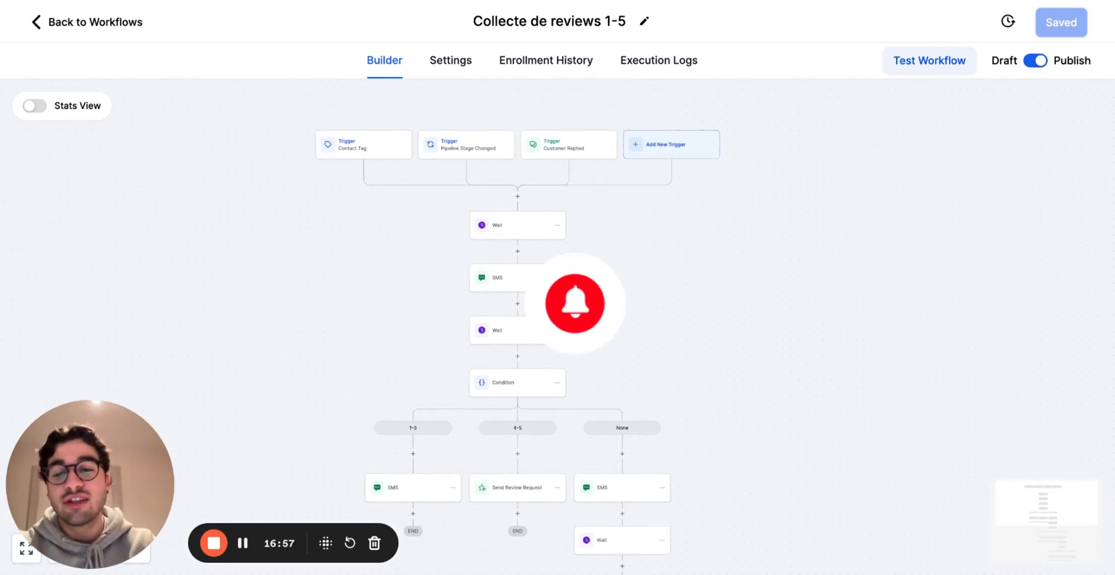